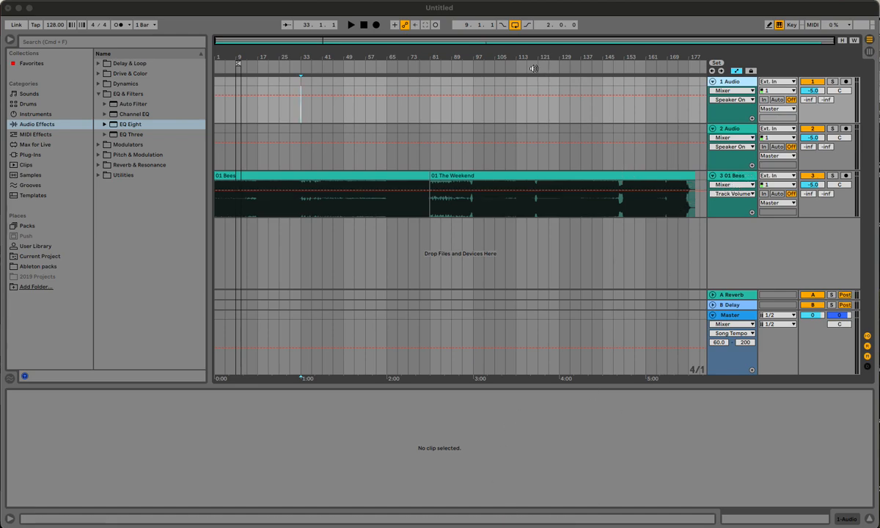
- Move the 01 Bees clip from the third track up to the first audio track, keeping it at bar 1
{"action": "left_click", "coordinate": [275, 40]}
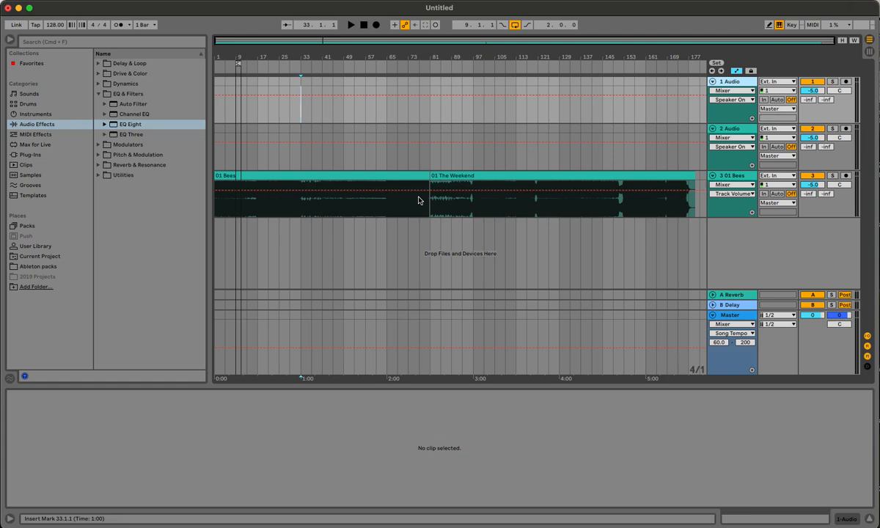
{"action": "left_click", "coordinate": [325, 175]}
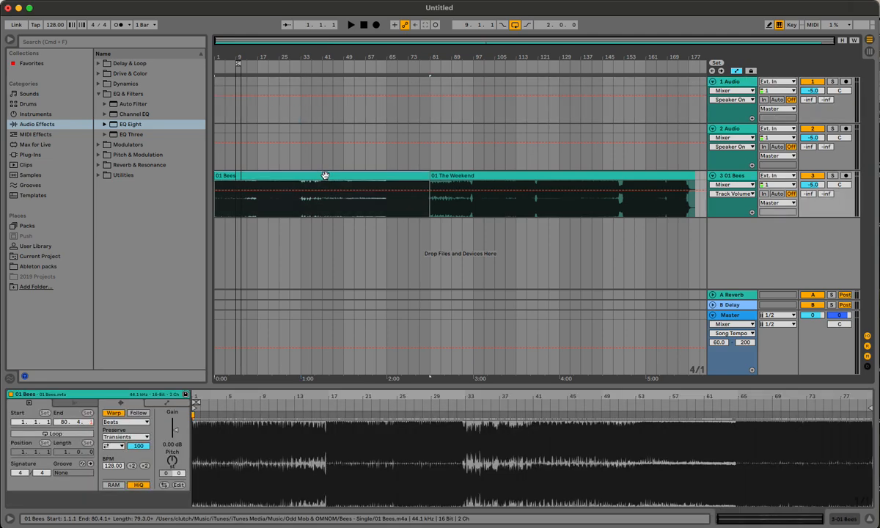
{"action": "left_click_drag", "start_coordinate": [277, 158], "coordinate": [257, 91]}
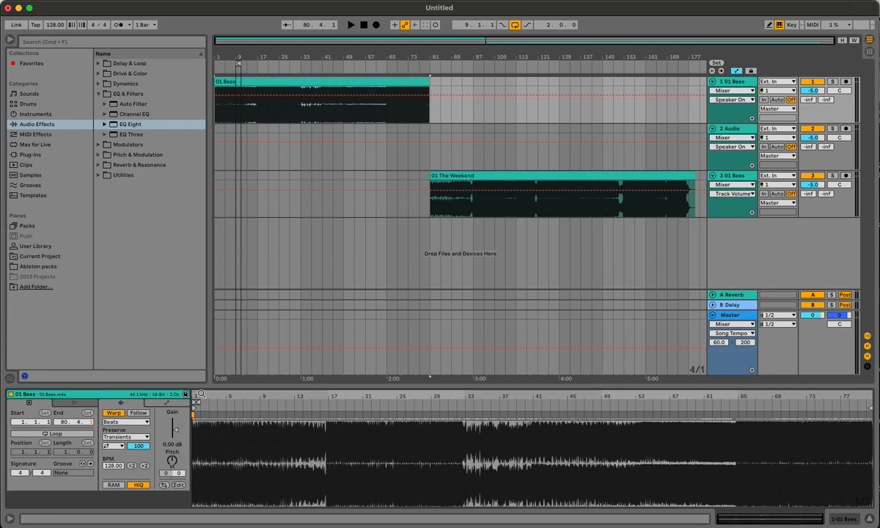
- Extend the start of the 01 Bees clip back to -1.4.1 to include the audio before its first beat marker
{"action": "left_click_drag", "start_coordinate": [204, 394], "coordinate": [423, 395]}
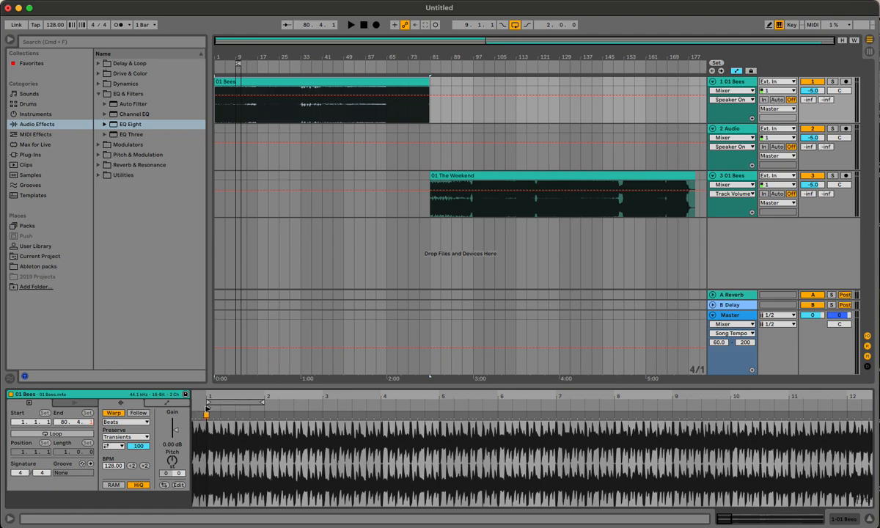
{"action": "left_click_drag", "start_coordinate": [208, 408], "coordinate": [190, 409]}
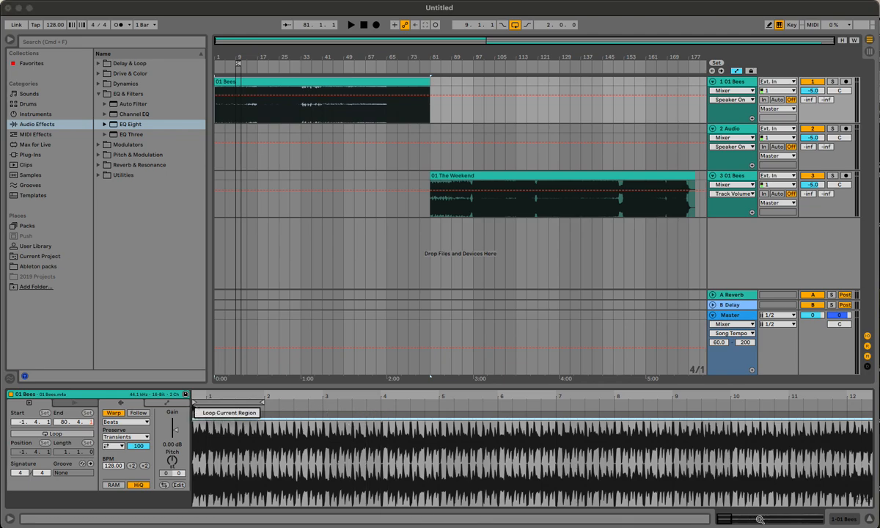
{"action": "left_click", "coordinate": [725, 517]}
{"action": "mouse_move", "coordinate": [721, 519]}
{"action": "left_mouse_down"}
{"action": "mouse_move", "coordinate": [723, 485]}
{"action": "mouse_move", "coordinate": [725, 516]}
{"action": "left_mouse_up"}
{"action": "left_click_drag", "start_coordinate": [322, 446], "coordinate": [422, 451]}
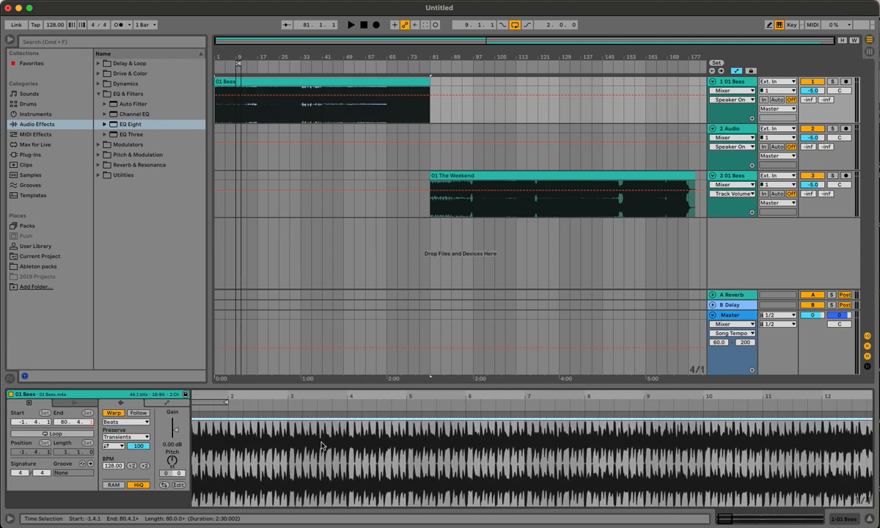
{"action": "left_click_drag", "start_coordinate": [727, 518], "coordinate": [725, 518]}
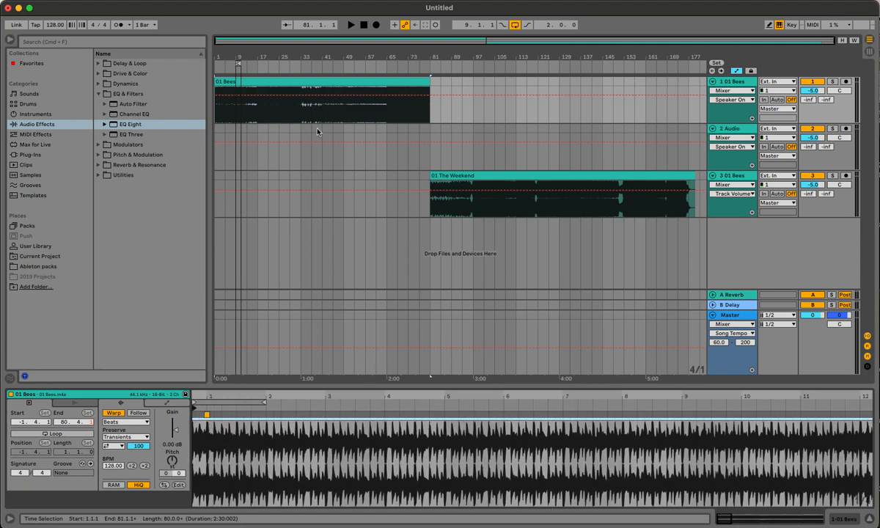
- Move the 01 Bees clip to bar 9 and set its 1.1.1 position at the very beginning of the audio
{"action": "mouse_move", "coordinate": [251, 82]}
{"action": "left_mouse_down"}
{"action": "mouse_move", "coordinate": [286, 85]}
{"action": "mouse_move", "coordinate": [239, 84]}
{"action": "left_mouse_up"}
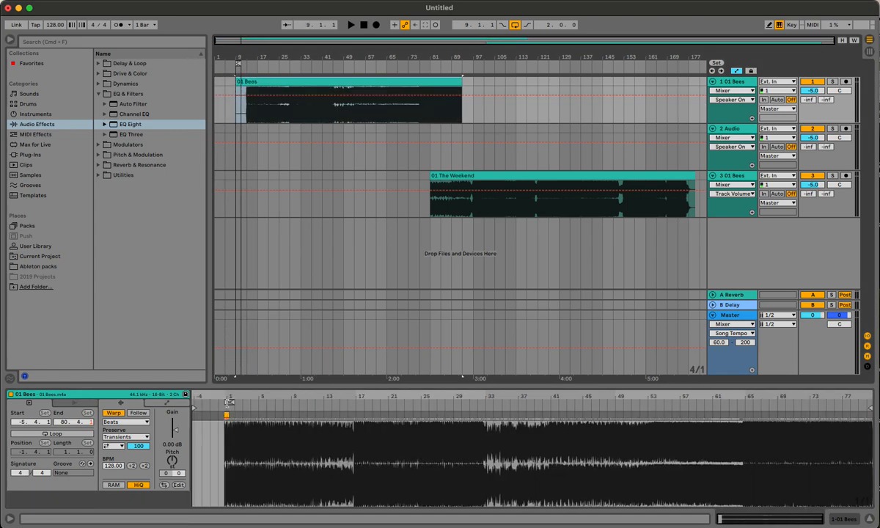
{"action": "left_click_drag", "start_coordinate": [228, 396], "coordinate": [444, 499]}
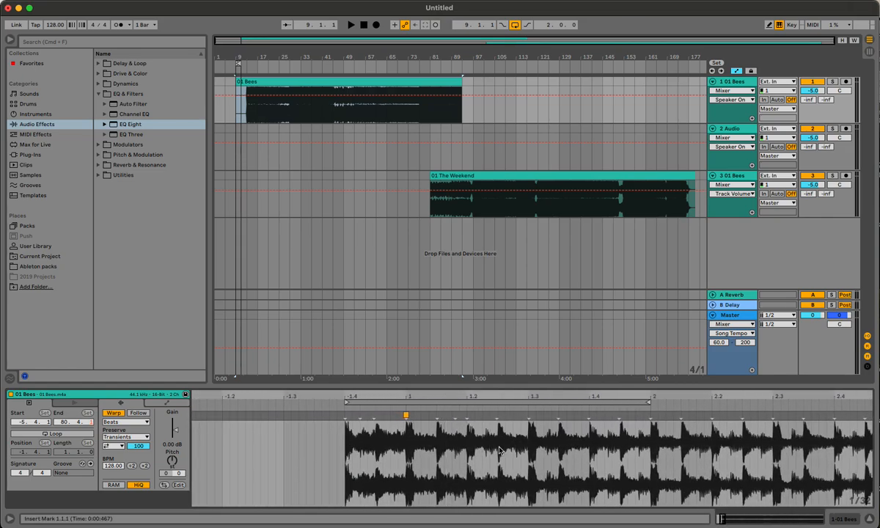
{"action": "right_click", "coordinate": [347, 417]}
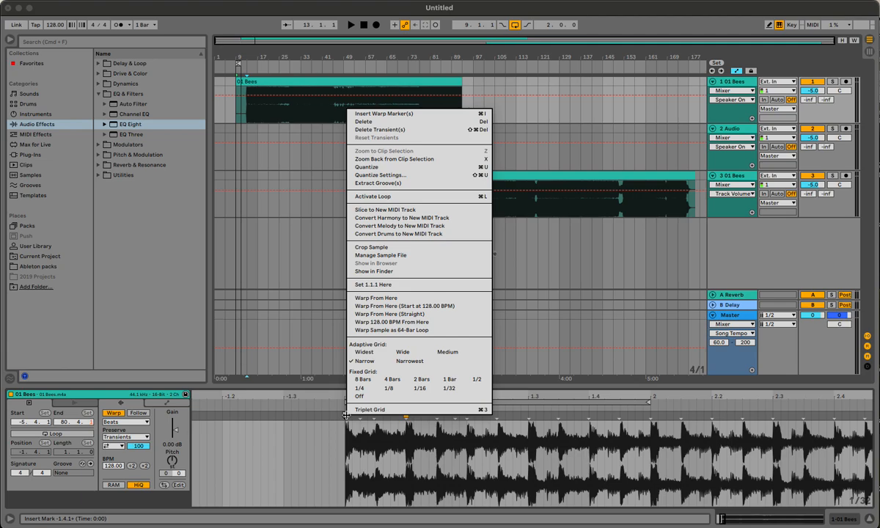
{"action": "left_click", "coordinate": [364, 285]}
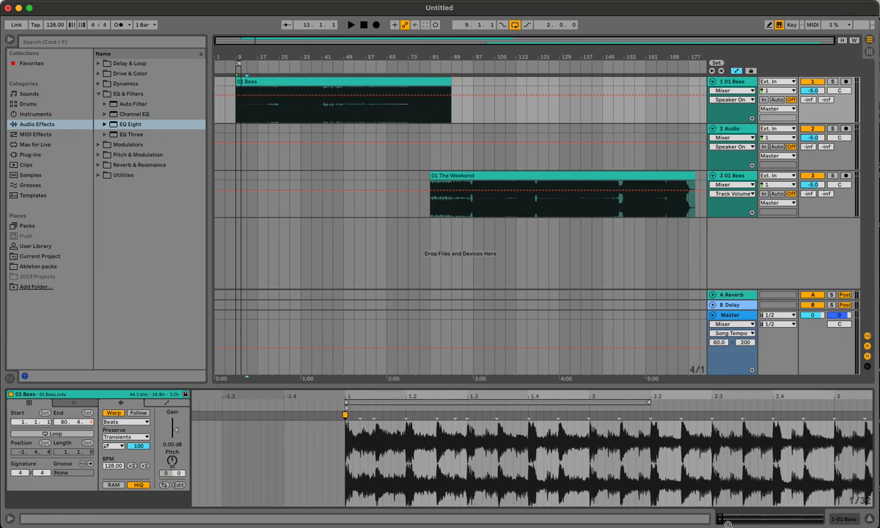
- Move the 01 Bees clip back to bar 1 and place the 01 The Weekend clip on the second audio track
{"action": "left_click_drag", "start_coordinate": [720, 518], "coordinate": [720, 472]}
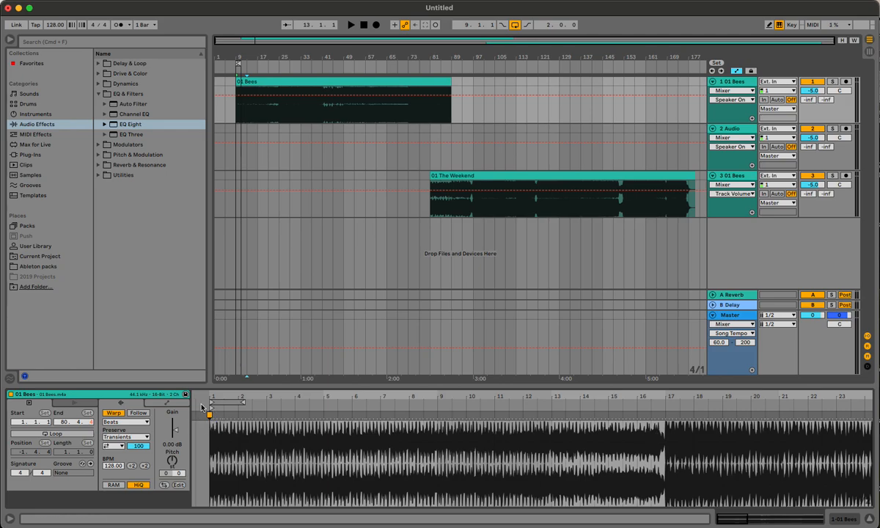
{"action": "left_click_drag", "start_coordinate": [272, 81], "coordinate": [250, 88]}
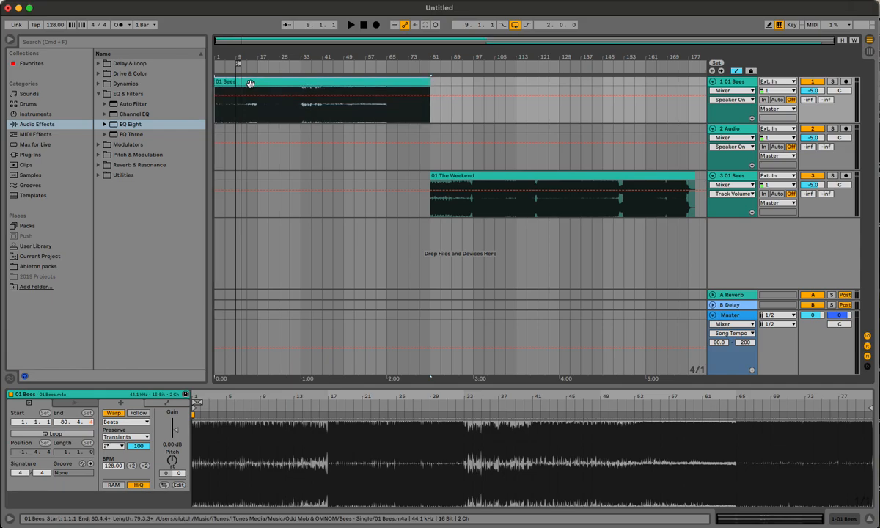
{"action": "left_click", "coordinate": [451, 175]}
{"action": "left_click_drag", "start_coordinate": [452, 175], "coordinate": [457, 158]}
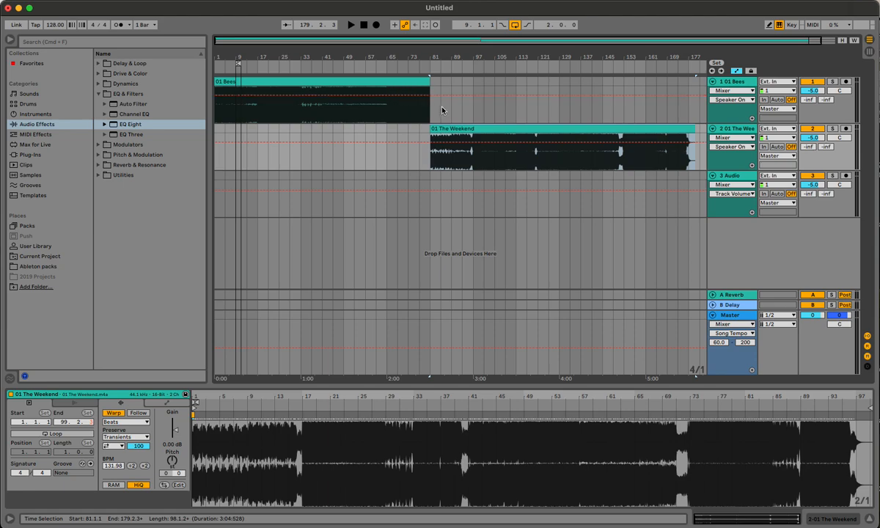
{"action": "left_click", "coordinate": [456, 125]}
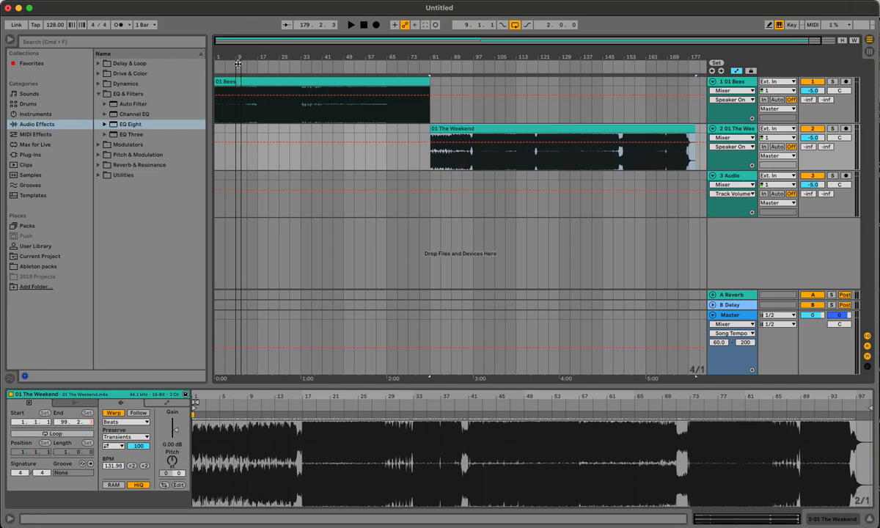
- Move the two-bar arrangement loop region to the start of the timeline at 1.1.1
{"action": "mouse_move", "coordinate": [239, 66]}
{"action": "left_mouse_down"}
{"action": "mouse_move", "coordinate": [261, 65]}
{"action": "mouse_move", "coordinate": [218, 65]}
{"action": "mouse_move", "coordinate": [236, 46]}
{"action": "mouse_move", "coordinate": [238, 88]}
{"action": "mouse_move", "coordinate": [233, 45]}
{"action": "mouse_move", "coordinate": [249, 62]}
{"action": "mouse_move", "coordinate": [236, 59]}
{"action": "mouse_move", "coordinate": [237, 82]}
{"action": "left_mouse_up"}
{"action": "left_click_drag", "start_coordinate": [254, 41], "coordinate": [241, 63]}
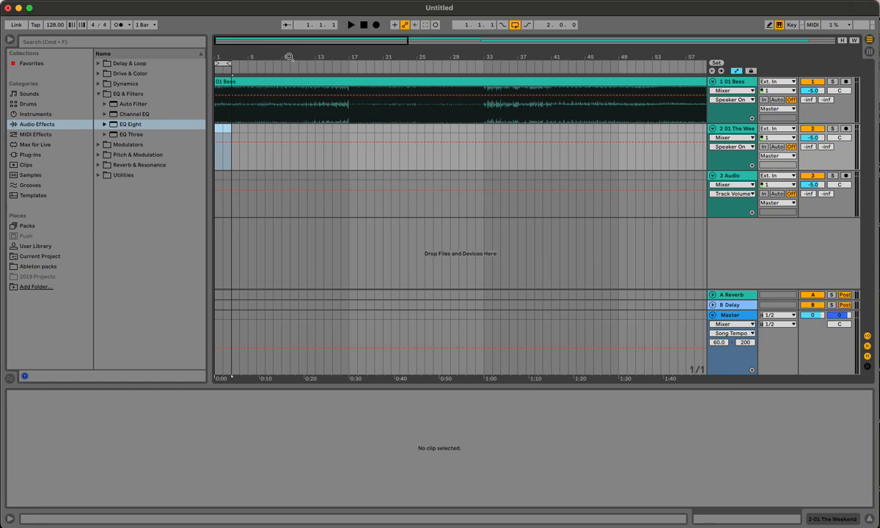
- Play 01 Bees from about bar 17 and again from about bar 53 to find its outro, then stop playback
{"action": "left_click", "coordinate": [353, 67]}
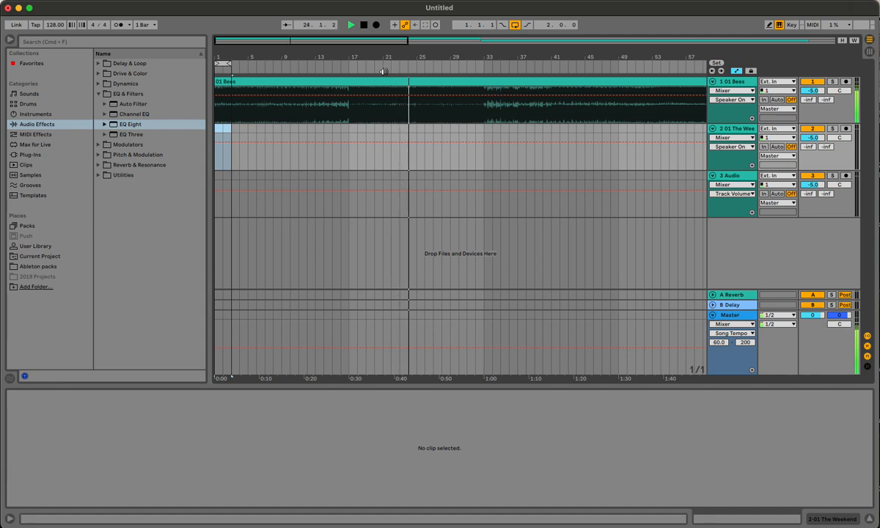
{"action": "left_click_drag", "start_coordinate": [384, 41], "coordinate": [496, 25]}
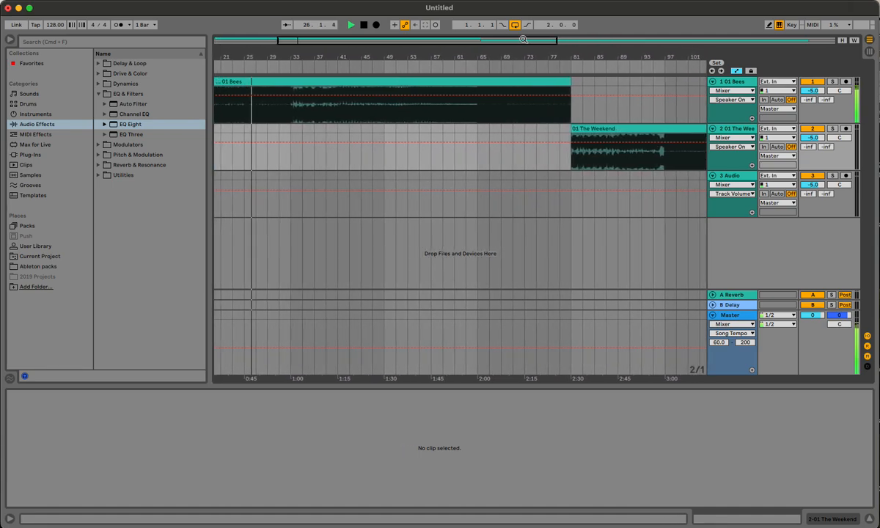
{"action": "left_click", "coordinate": [412, 67]}
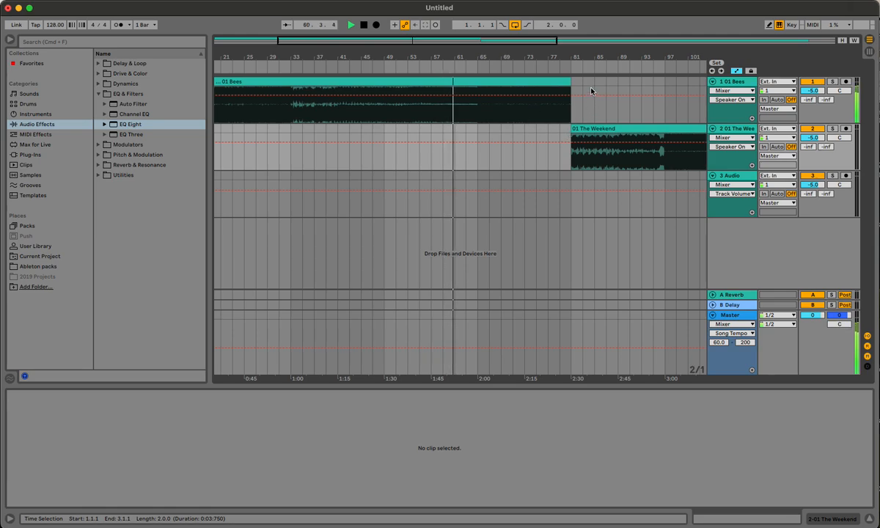
{"action": "left_click", "coordinate": [473, 118]}
{"action": "key", "text": "space"}
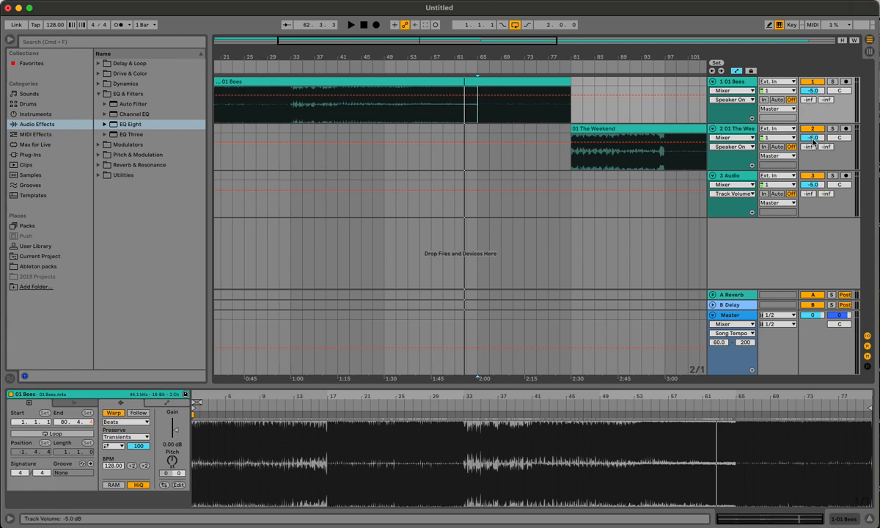
- Set the volume of all three audio tracks to -6.0 dB
{"action": "left_click", "coordinate": [813, 91]}
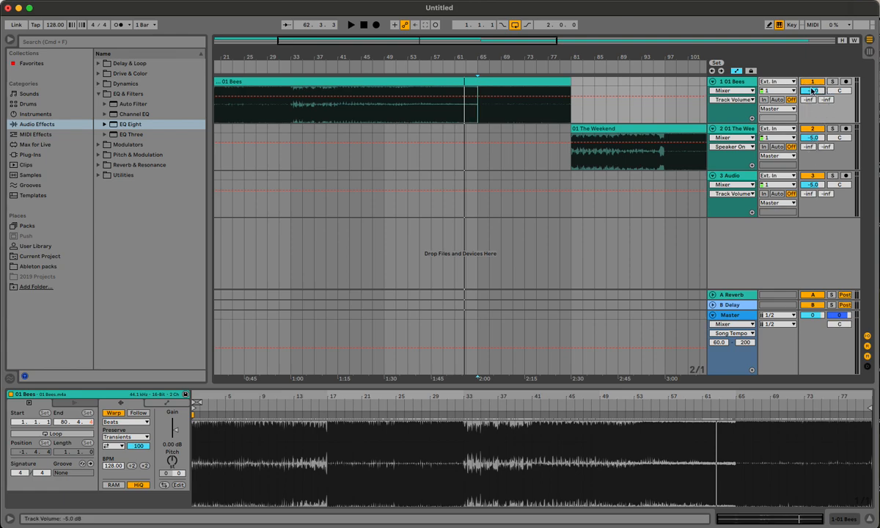
{"action": "left_click", "coordinate": [814, 137]}
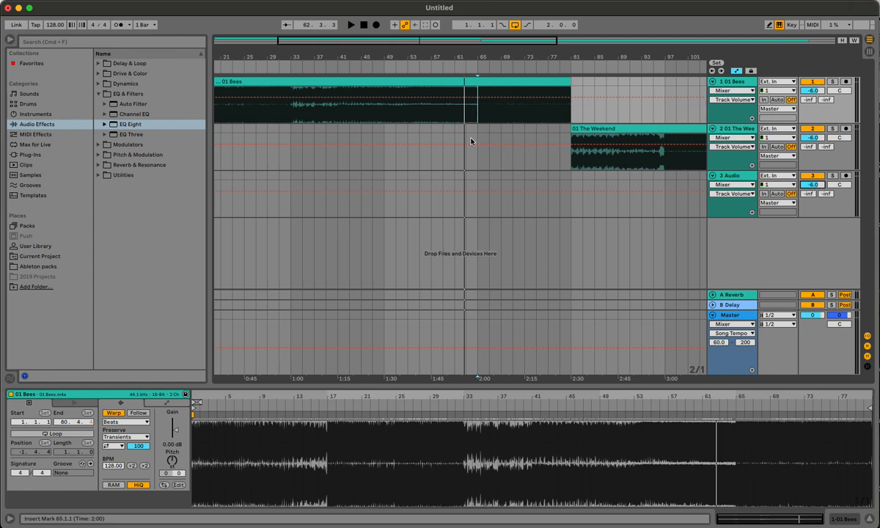
- Audition 01 Bees from bar 65 and move the 01 The Weekend clip to start at 65.1.1
{"action": "left_click", "coordinate": [477, 166]}
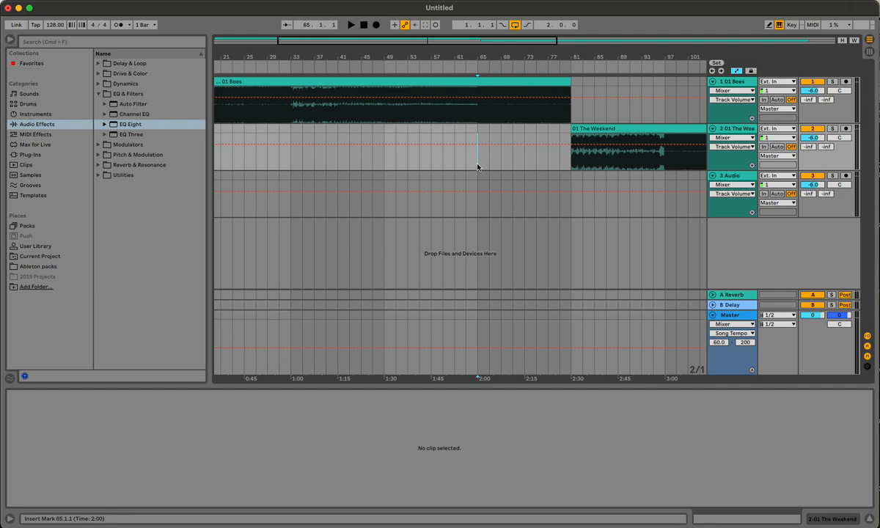
{"action": "key", "text": "space"}
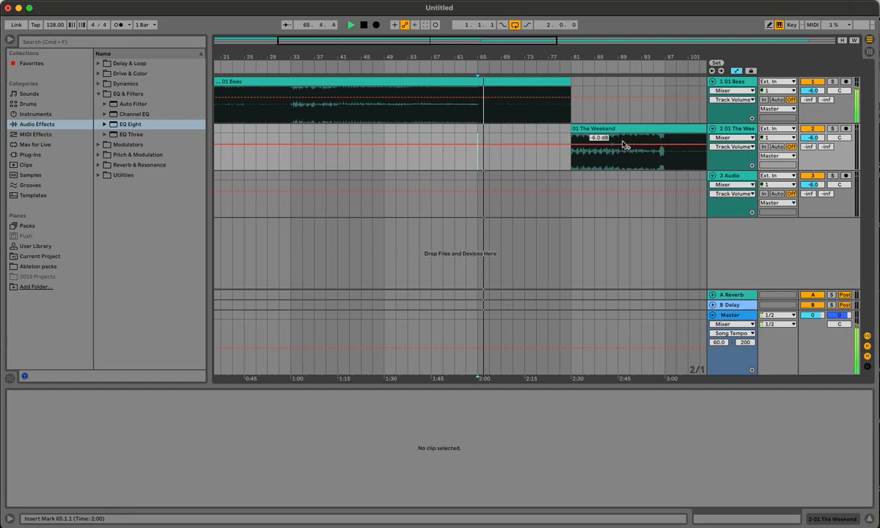
{"action": "key", "text": "space"}
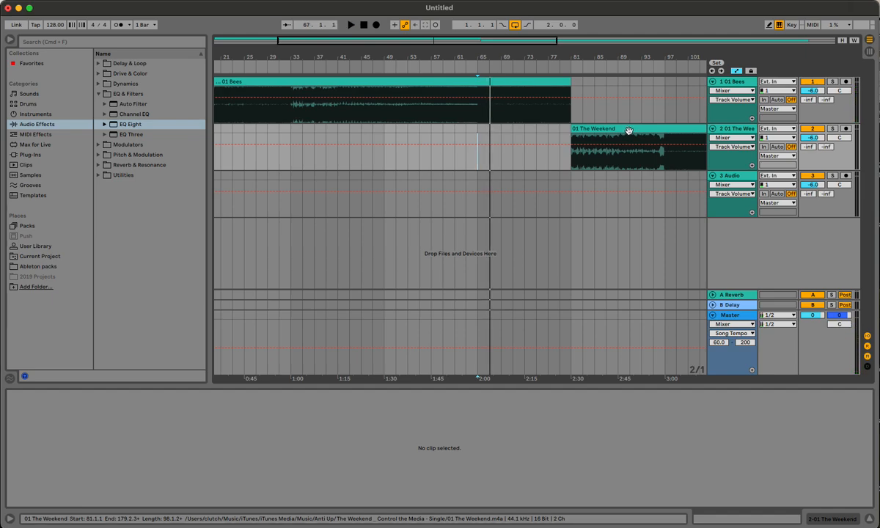
{"action": "left_click_drag", "start_coordinate": [628, 131], "coordinate": [543, 142]}
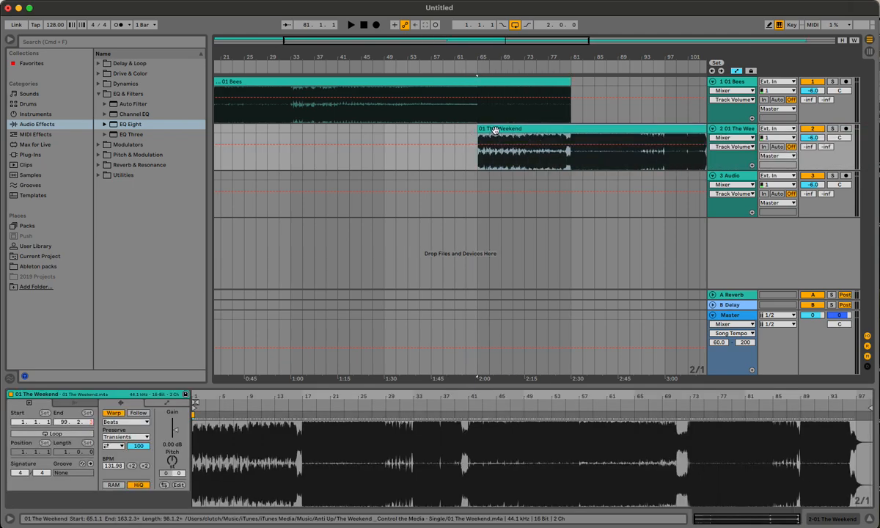
- Examine the 01 The Weekend waveform and play the transition from about bar 77 past the end of 01 Bees
{"action": "left_click_drag", "start_coordinate": [197, 396], "coordinate": [4, 469]}
{"action": "left_click_drag", "start_coordinate": [274, 396], "coordinate": [195, 395]}
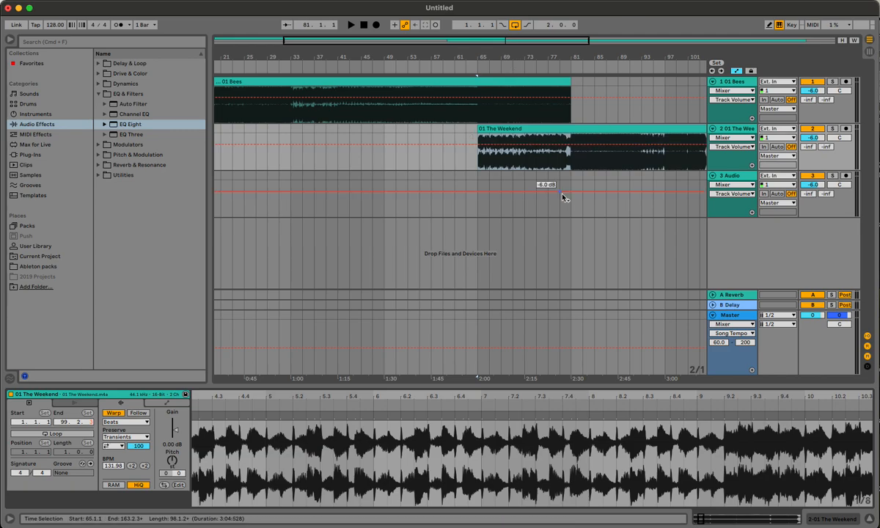
{"action": "left_click", "coordinate": [577, 127]}
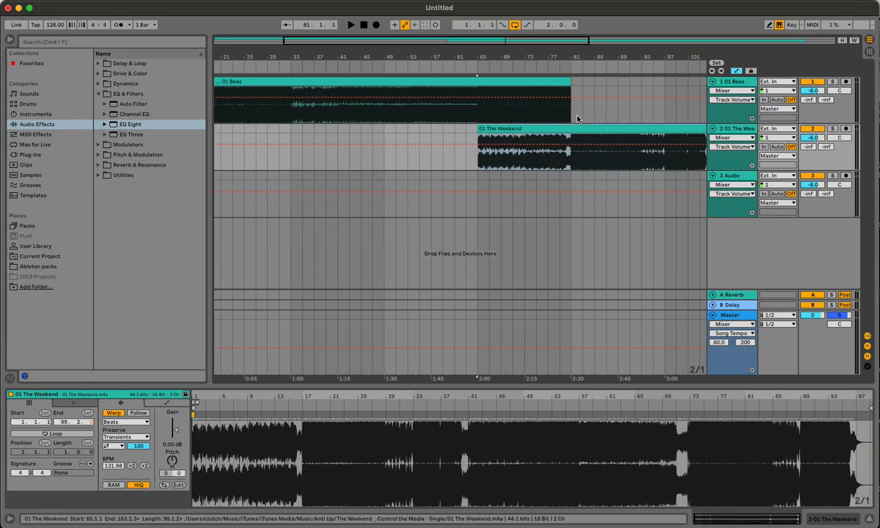
{"action": "left_click", "coordinate": [551, 66]}
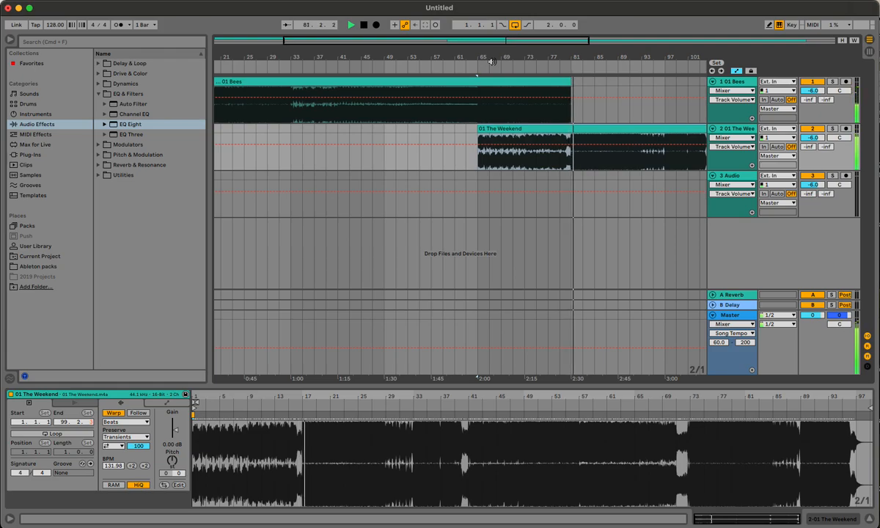
{"action": "key", "text": "space"}
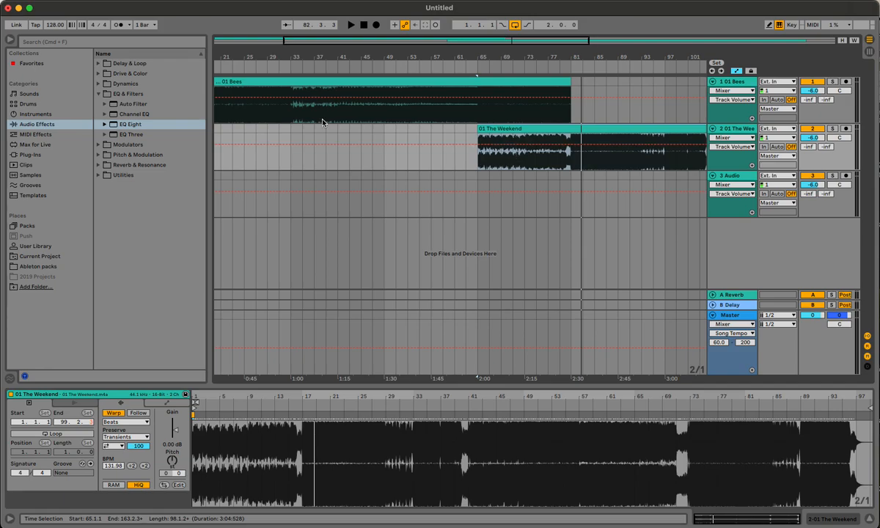
- Add an EQ Three effect to the 01 The Weekend track
{"action": "left_click", "coordinate": [134, 136]}
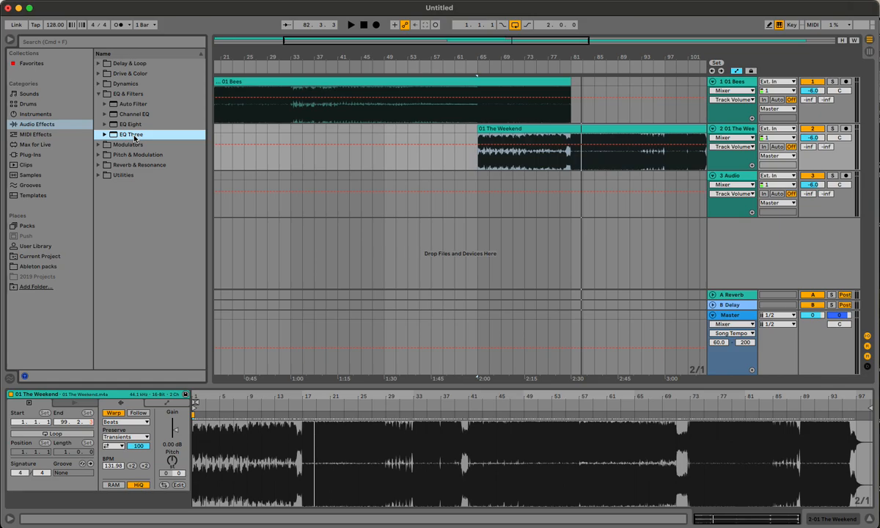
{"action": "left_click_drag", "start_coordinate": [527, 143], "coordinate": [520, 138]}
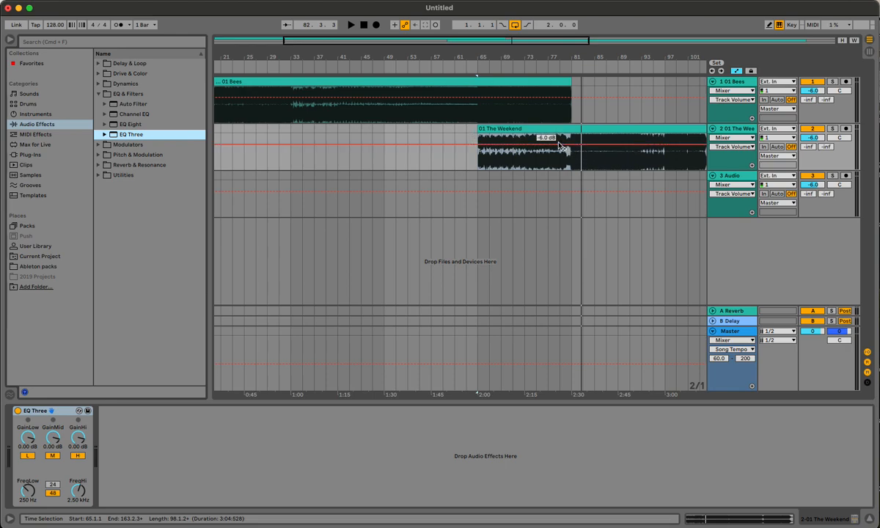
- Automate the EQ Three GainLow on the 01 The Weekend track, lowering it to -16.7 dB until bar 73
{"action": "left_click", "coordinate": [27, 438]}
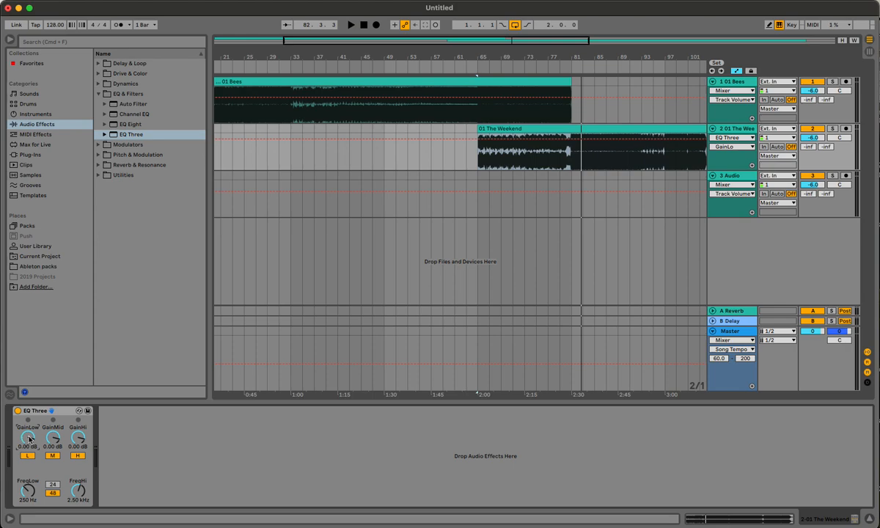
{"action": "left_click", "coordinate": [511, 141]}
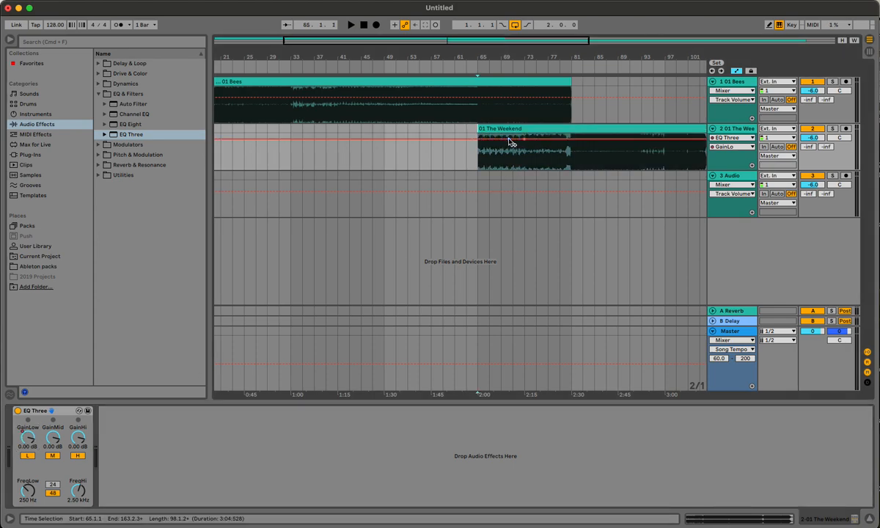
{"action": "left_click_drag", "start_coordinate": [511, 141], "coordinate": [511, 153]}
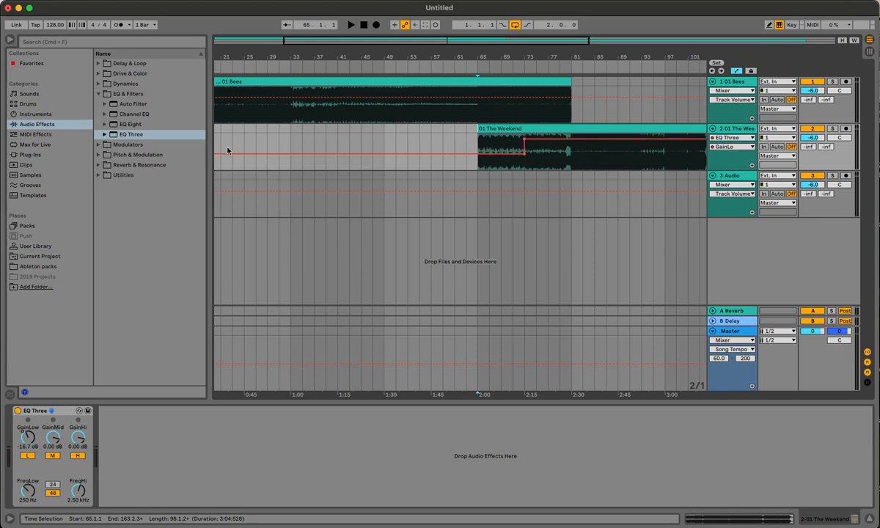
- Add an EQ Eight effect to the 01 Bees track
{"action": "left_click", "coordinate": [129, 125]}
{"action": "left_click", "coordinate": [534, 100]}
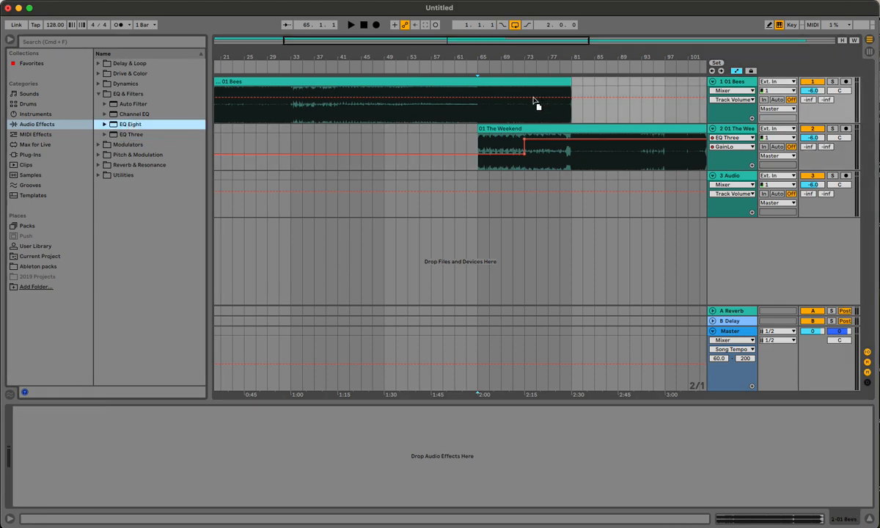
{"action": "left_click_drag", "start_coordinate": [534, 100], "coordinate": [535, 96]}
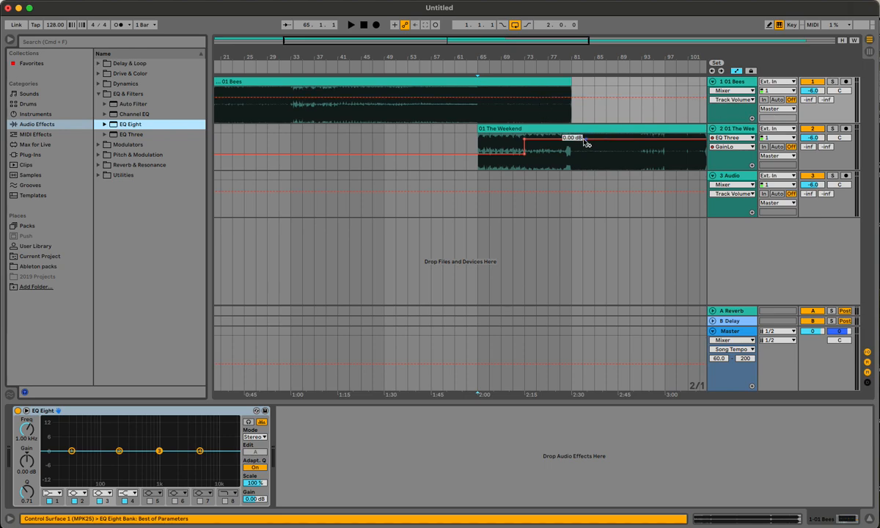
- Automate the EQ Three on the 01 The Weekend track to stay on until bar 81 and switch off there
{"action": "left_click", "coordinate": [732, 129]}
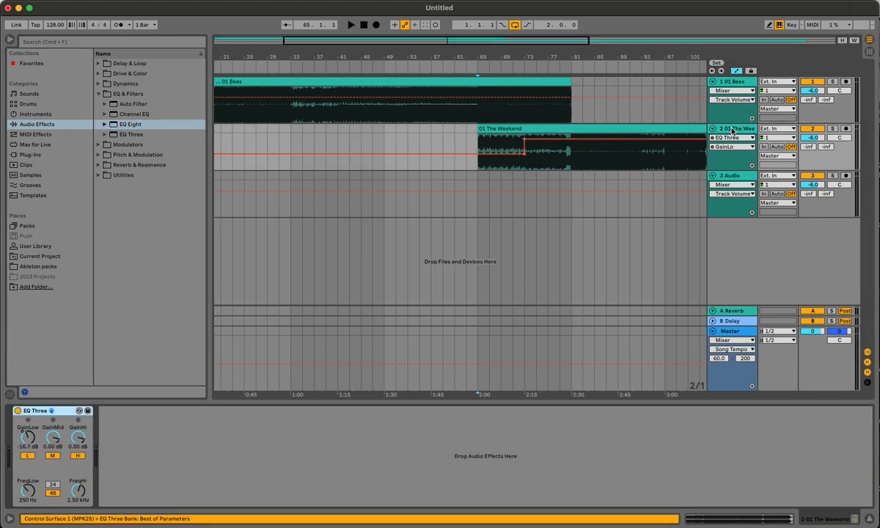
{"action": "left_click", "coordinate": [17, 411]}
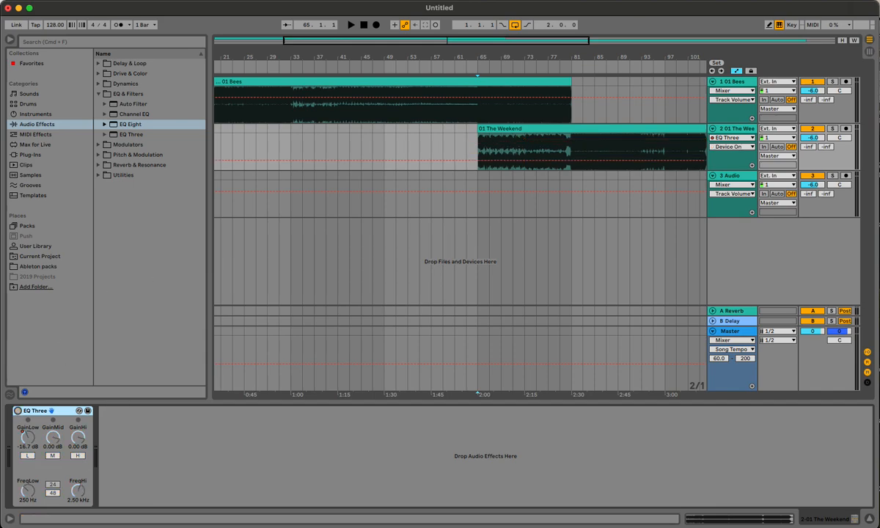
{"action": "left_click", "coordinate": [19, 412]}
{"action": "left_click", "coordinate": [18, 411]}
{"action": "left_click", "coordinate": [573, 160]}
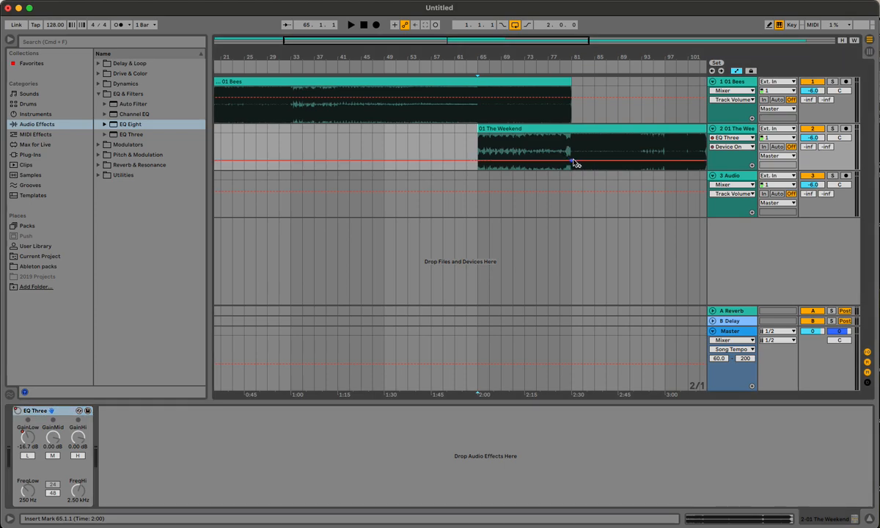
{"action": "left_click_drag", "start_coordinate": [565, 160], "coordinate": [566, 142]}
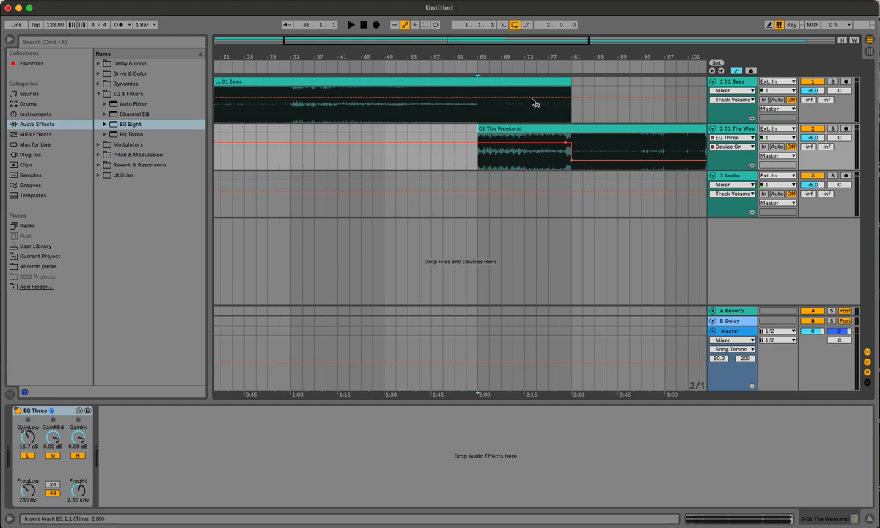
- Display the GainLow automation on 01 The Weekend and automate the 01 Bees EQ Eight to switch on at bar 71
{"action": "left_click", "coordinate": [504, 82]}
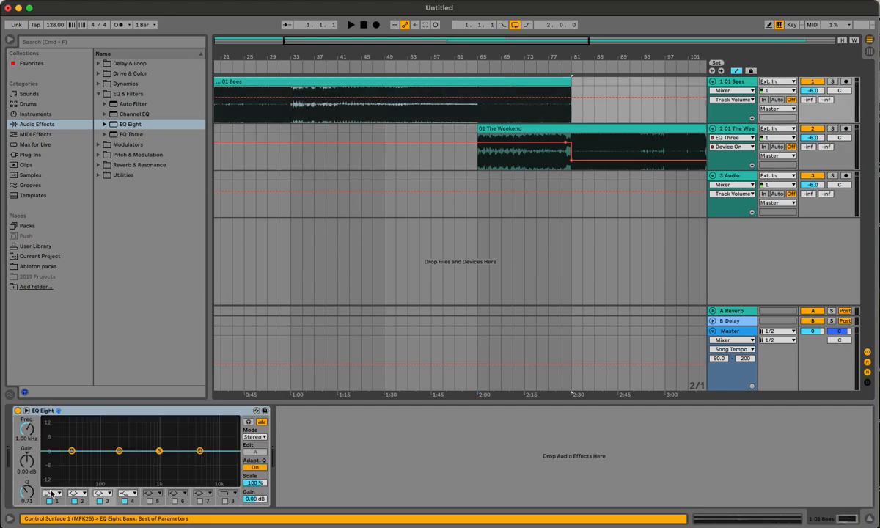
{"action": "left_click", "coordinate": [18, 410]}
{"action": "left_click", "coordinate": [477, 115]}
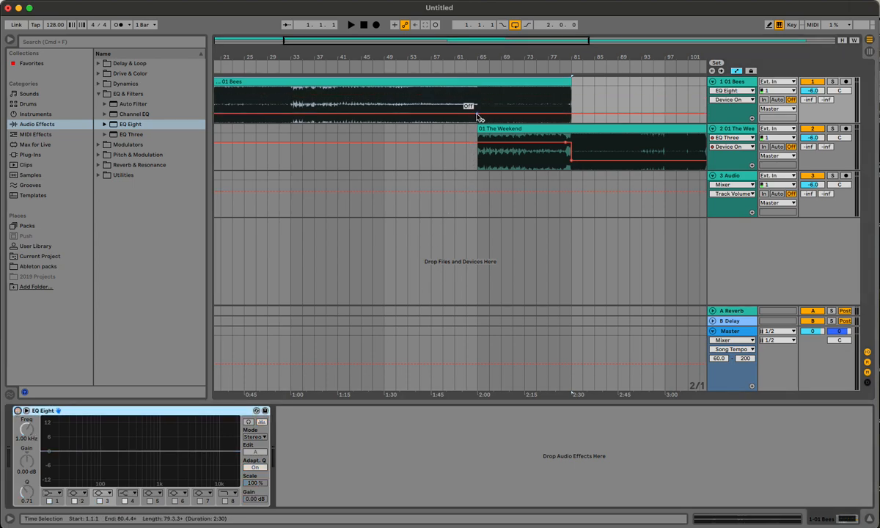
{"action": "left_click", "coordinate": [729, 147]}
{"action": "left_click", "coordinate": [727, 163]}
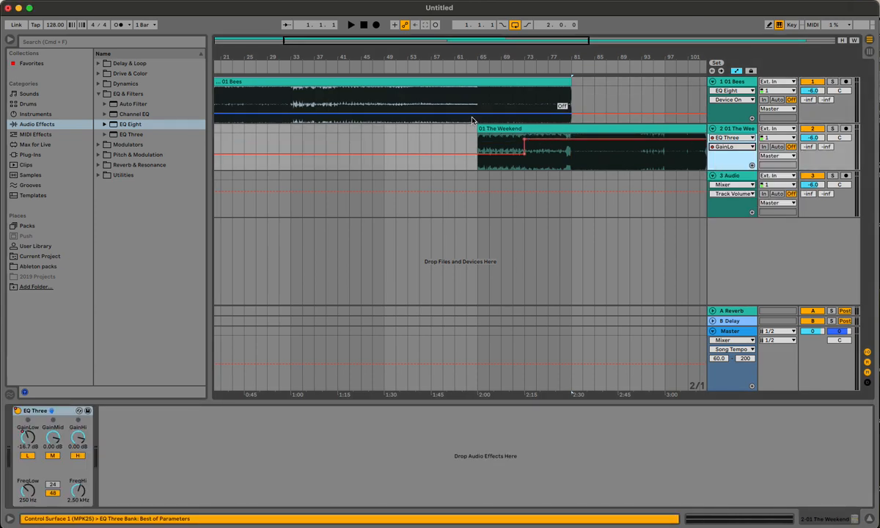
{"action": "left_click", "coordinate": [710, 119]}
{"action": "left_click", "coordinate": [476, 116]}
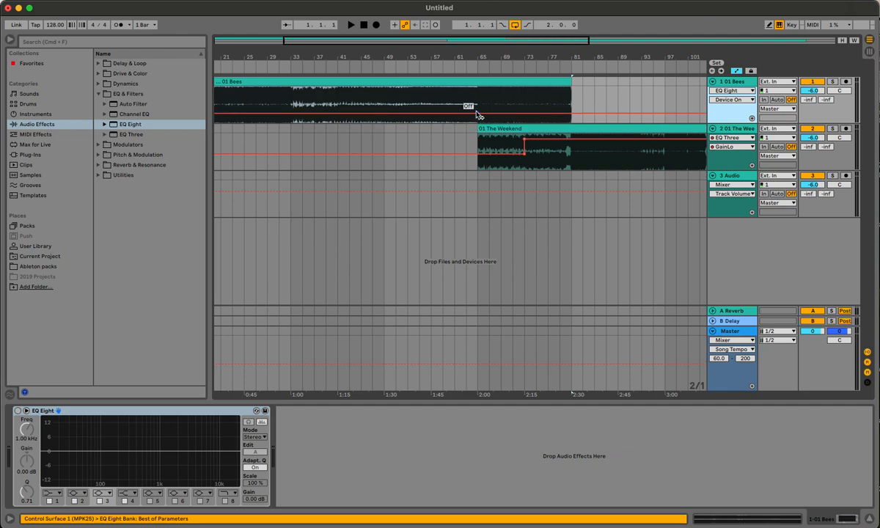
{"action": "left_click", "coordinate": [476, 115]}
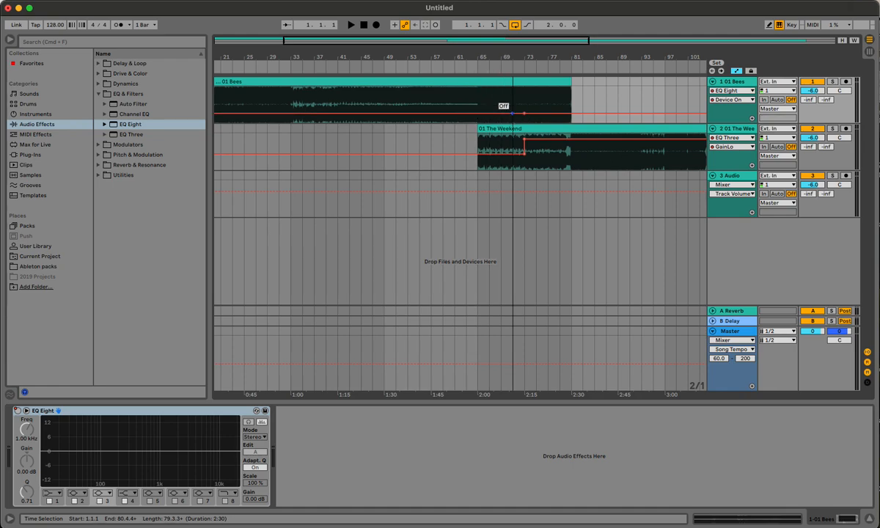
{"action": "left_click_drag", "start_coordinate": [523, 113], "coordinate": [512, 96]}
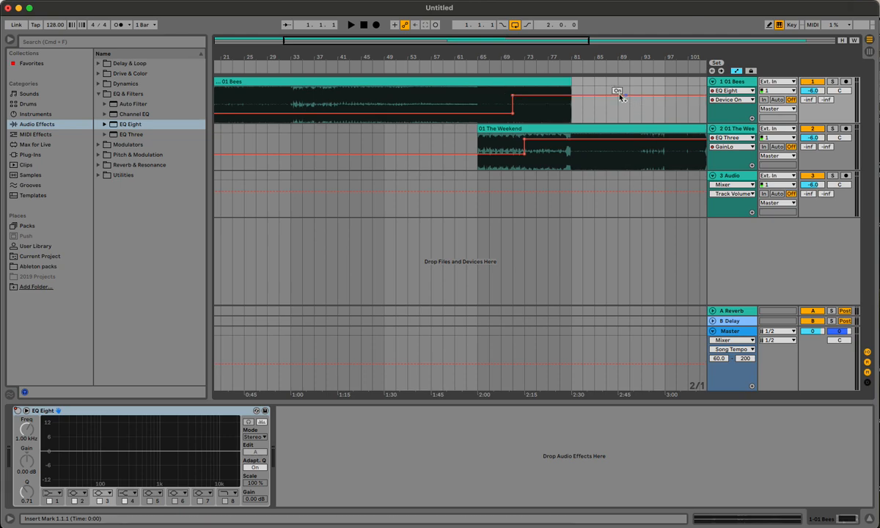
- Set EQ Eight band 1 on 01 Bees to a low-cut filter with its frequency at 15.0 Hz
{"action": "left_click", "coordinate": [536, 111]}
{"action": "left_click", "coordinate": [526, 113]}
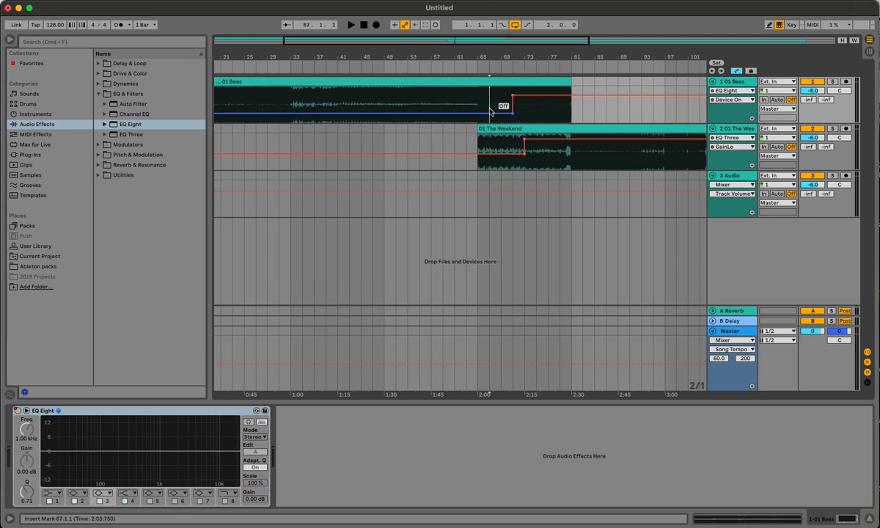
{"action": "left_click", "coordinate": [535, 113]}
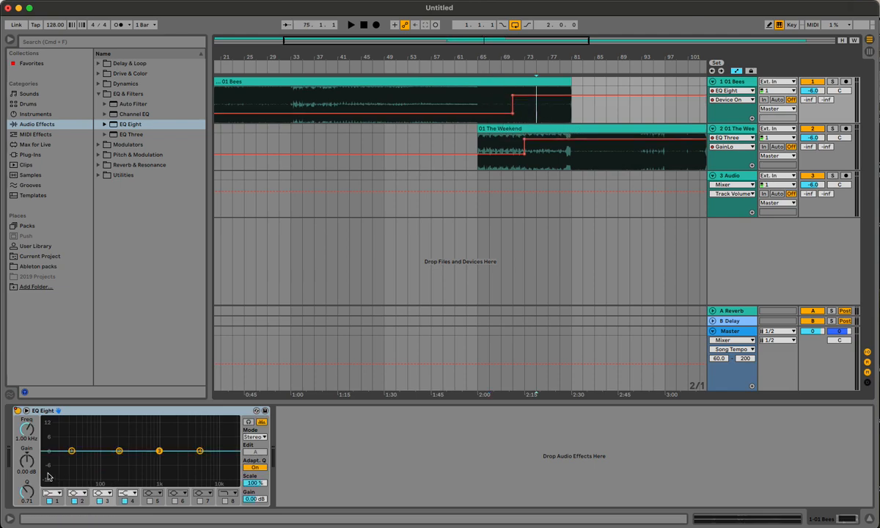
{"action": "left_click", "coordinate": [49, 495]}
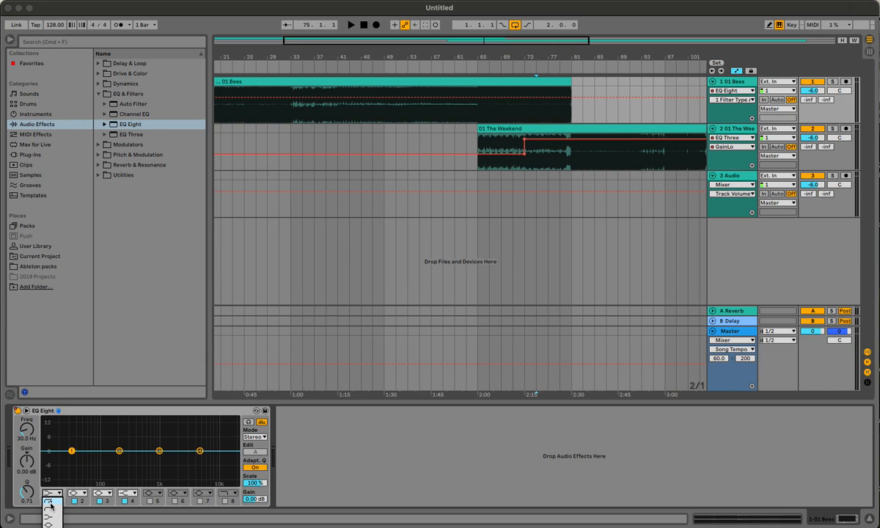
{"action": "left_click", "coordinate": [51, 505]}
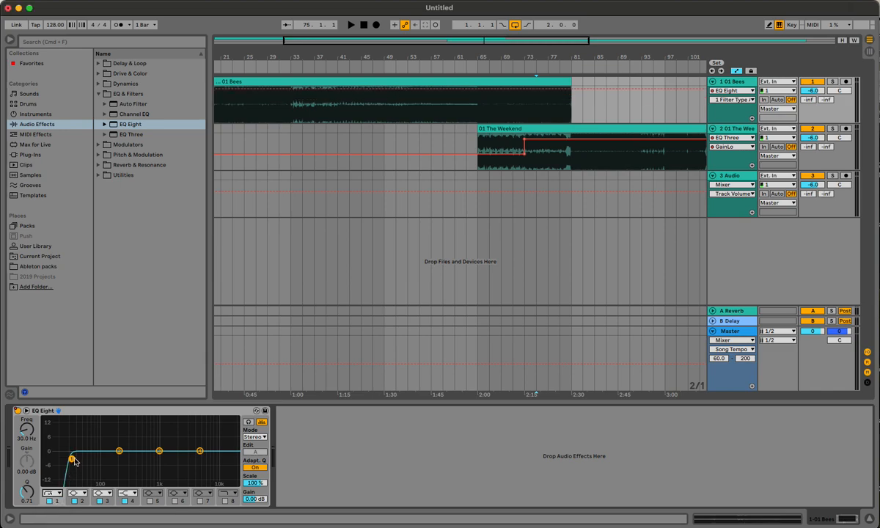
{"action": "left_click_drag", "start_coordinate": [72, 459], "coordinate": [54, 459]}
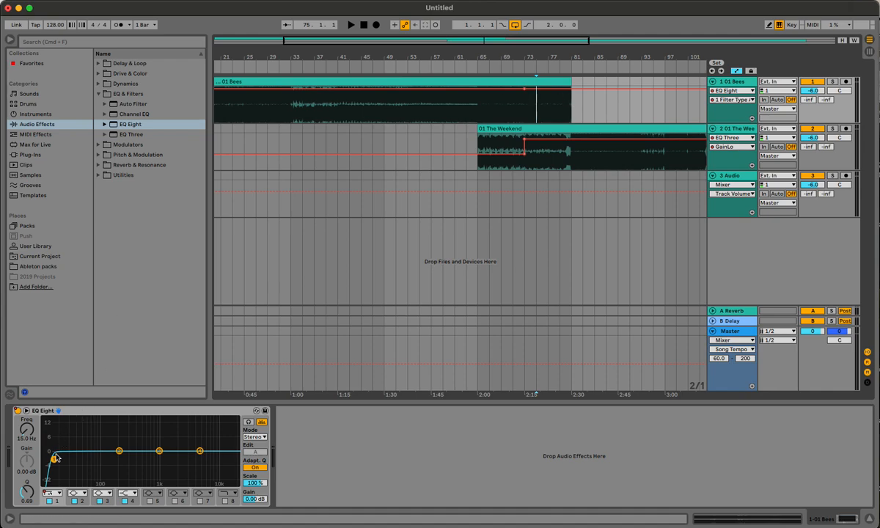
- Automate EQ Eight band 1 frequency on 01 Bees to ramp from about 24 Hz at bar 73 to about 470 Hz at bar 81
{"action": "left_click", "coordinate": [28, 434]}
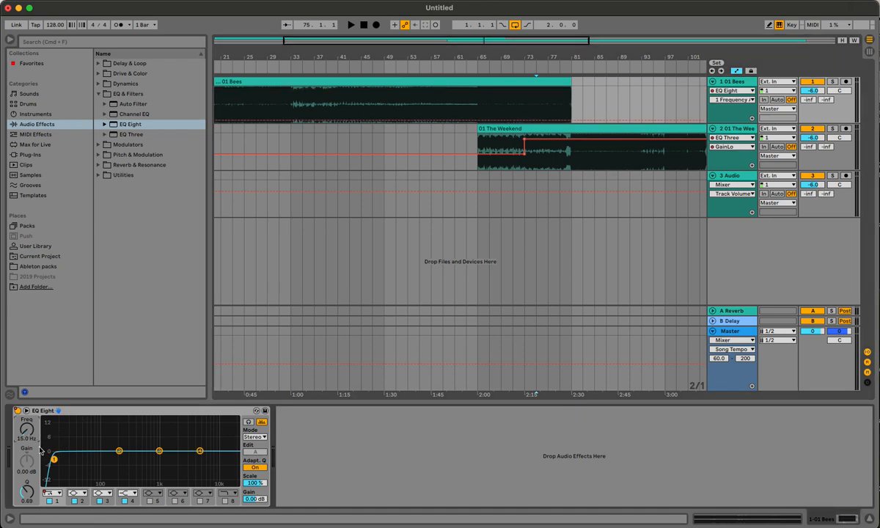
{"action": "left_click", "coordinate": [525, 120]}
{"action": "left_click_drag", "start_coordinate": [572, 120], "coordinate": [571, 103]}
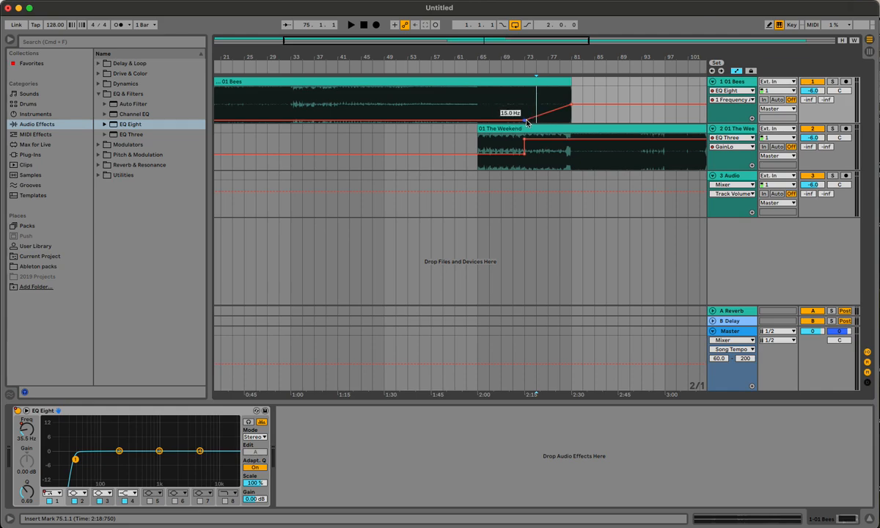
{"action": "left_click_drag", "start_coordinate": [527, 122], "coordinate": [526, 118]}
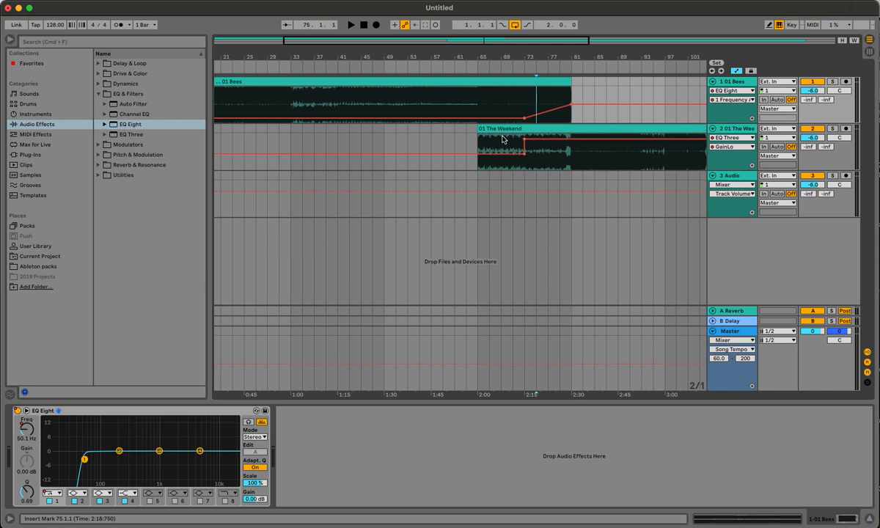
- Play the transition between the two tracks from bar 63 to about bar 76
{"action": "left_click", "coordinate": [466, 147]}
{"action": "key", "text": "space"}
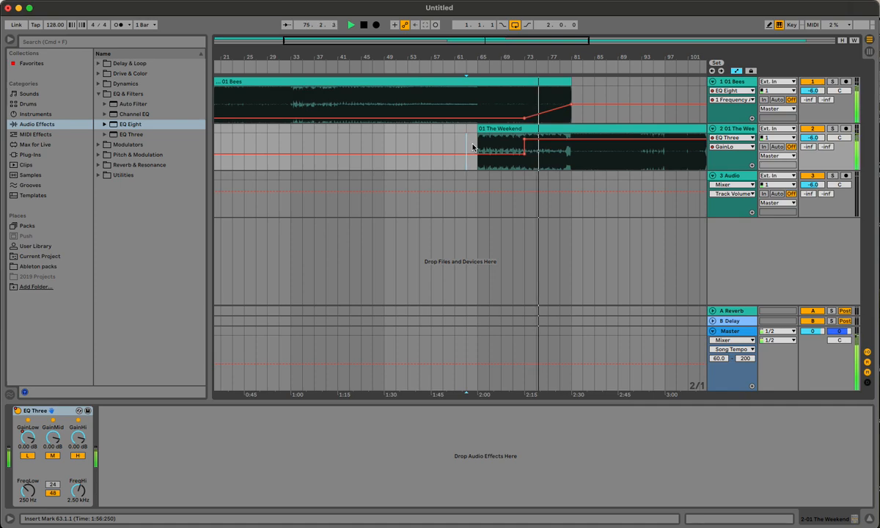
{"action": "key", "text": "space"}
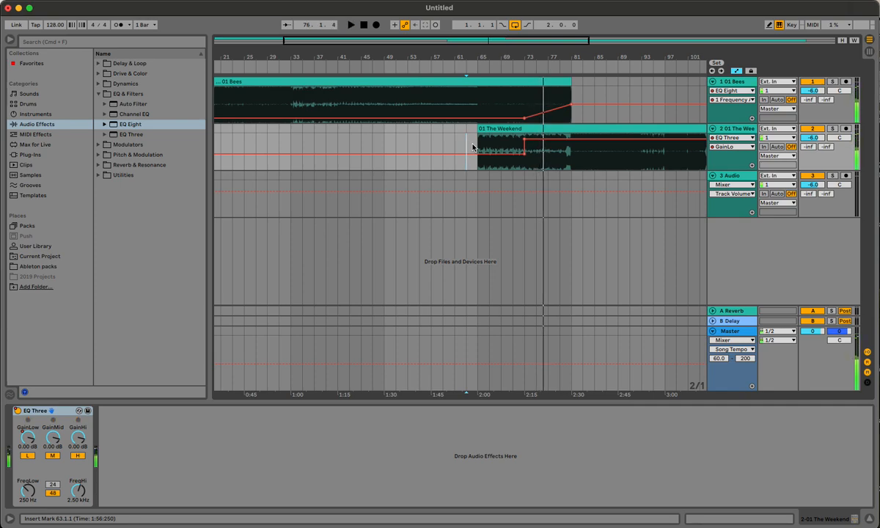
- Reshape the band 1 frequency automation on 01 Bees so it jumps to about 498 Hz at bar 73
{"action": "mouse_move", "coordinate": [535, 118]}
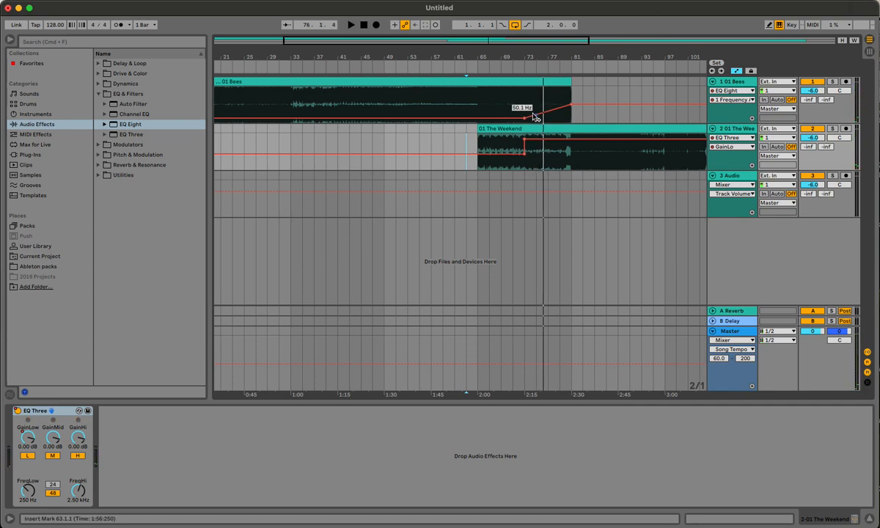
{"action": "left_click", "coordinate": [524, 117]}
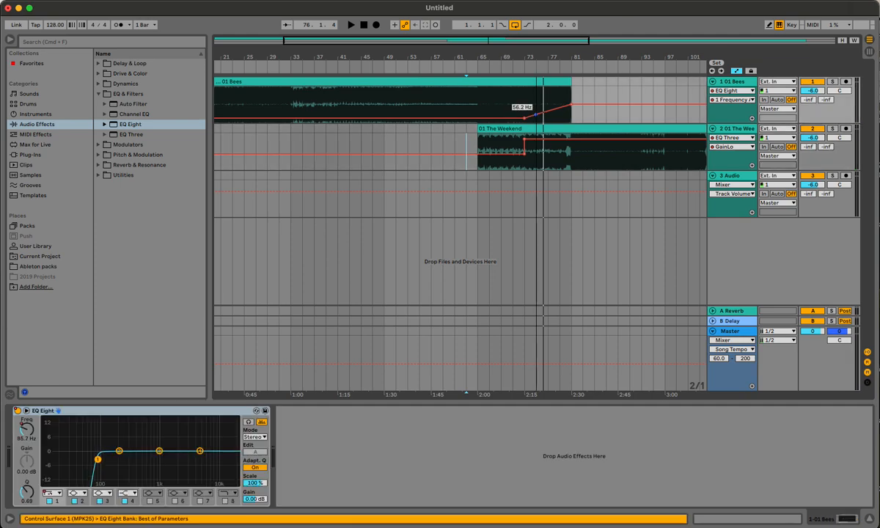
{"action": "mouse_move", "coordinate": [524, 116]}
{"action": "left_mouse_down"}
{"action": "mouse_move", "coordinate": [525, 91]}
{"action": "mouse_move", "coordinate": [525, 103]}
{"action": "left_mouse_up"}
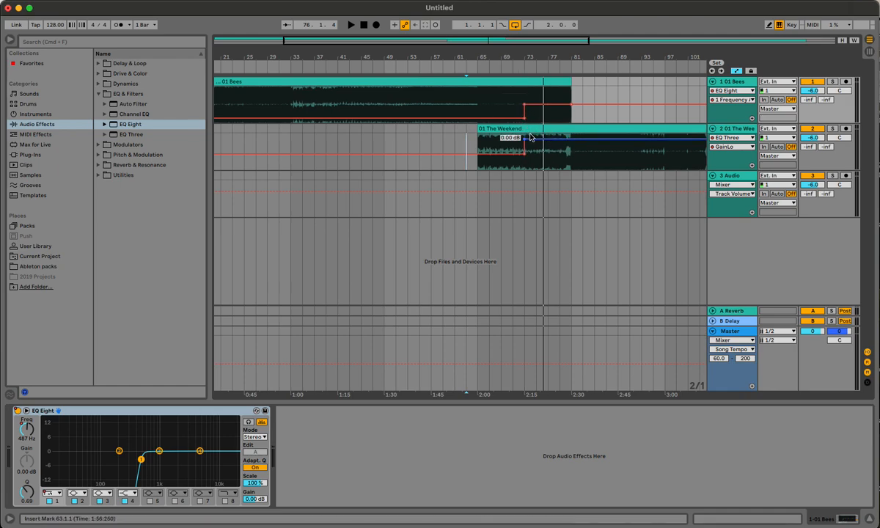
- Audition the transition from bar 71 past the end of 01 Bees
{"action": "left_click", "coordinate": [516, 110]}
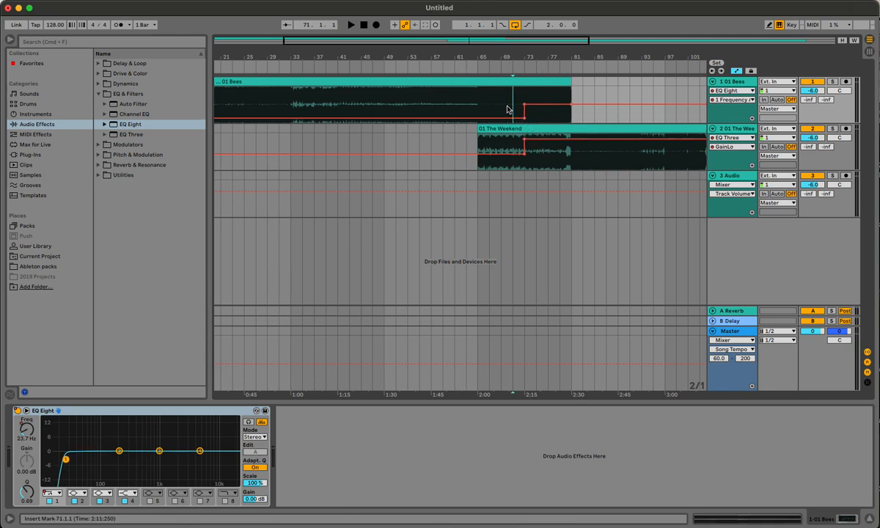
{"action": "key", "text": "space"}
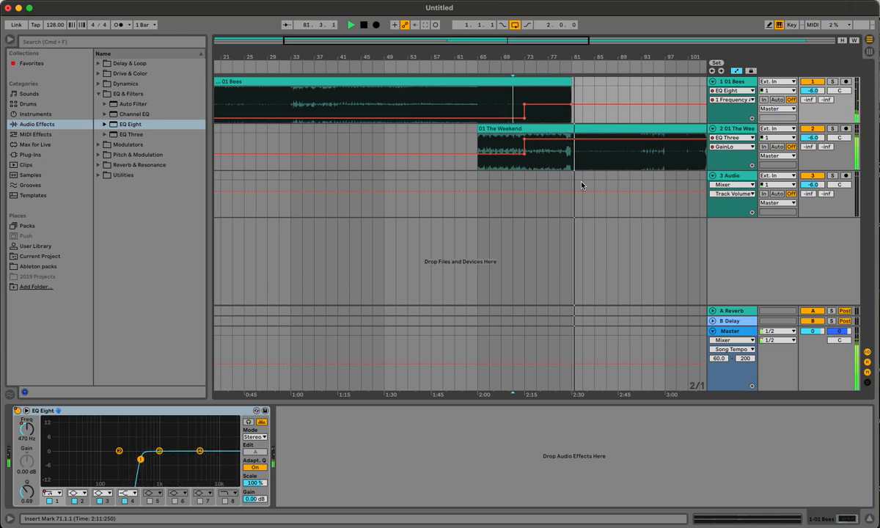
{"action": "key", "text": "space"}
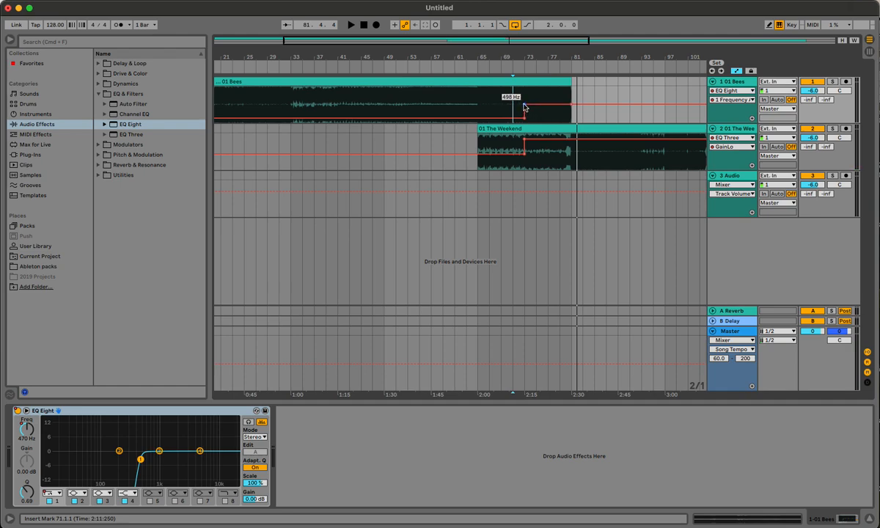
- Lower the upper frequency breakpoint at bar 73 so the low cut climbs gradually to bar 81, and audition from bar 73
{"action": "left_click_drag", "start_coordinate": [525, 106], "coordinate": [525, 110]}
{"action": "left_click", "coordinate": [526, 113]}
{"action": "key", "text": "space"}
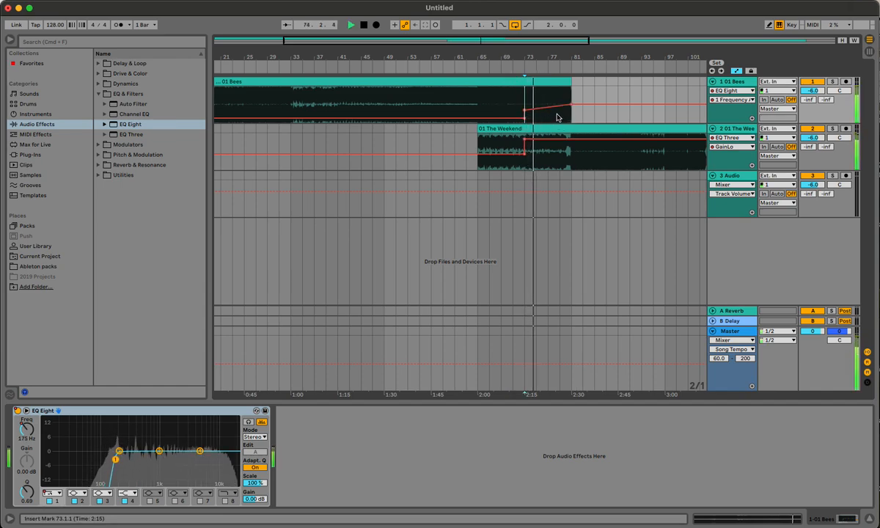
{"action": "key", "text": "space"}
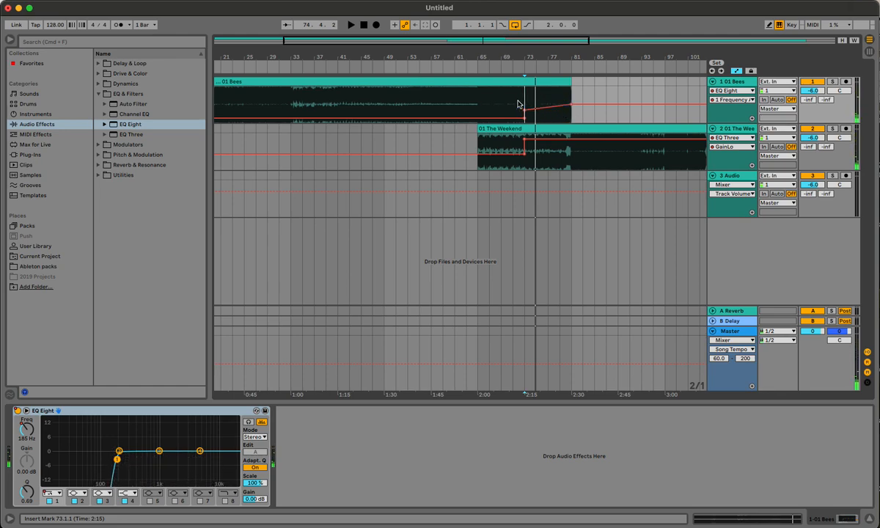
- Open the 01 Bees clip's waveform and examine the arrangement closely around the end of the clip at bar 81
{"action": "left_click", "coordinate": [481, 81]}
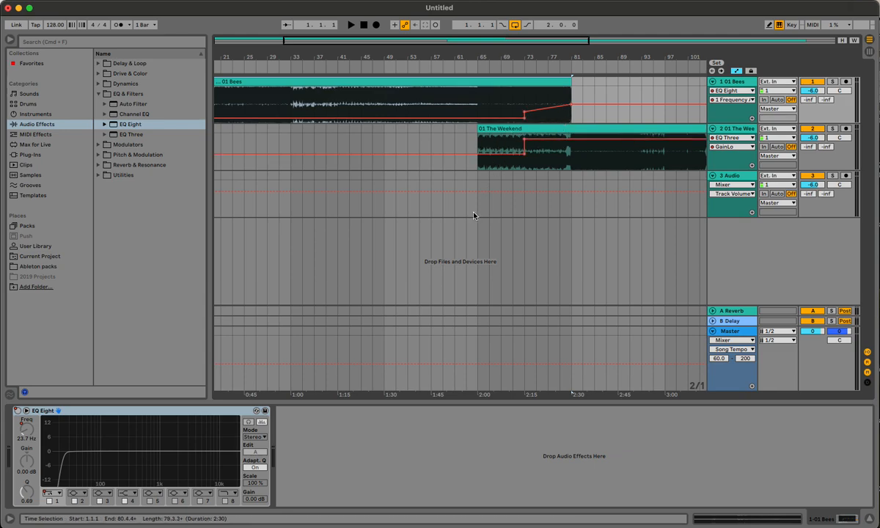
{"action": "double_click", "coordinate": [562, 83]}
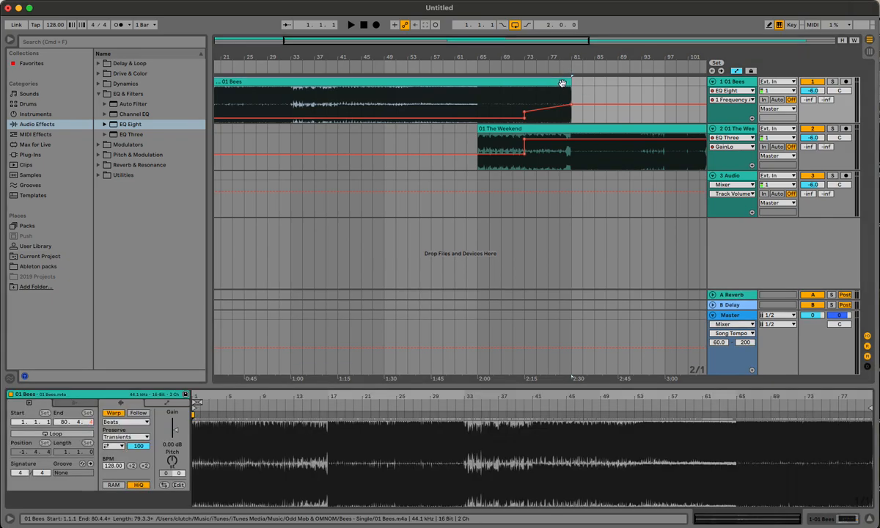
{"action": "left_click_drag", "start_coordinate": [519, 41], "coordinate": [470, 185]}
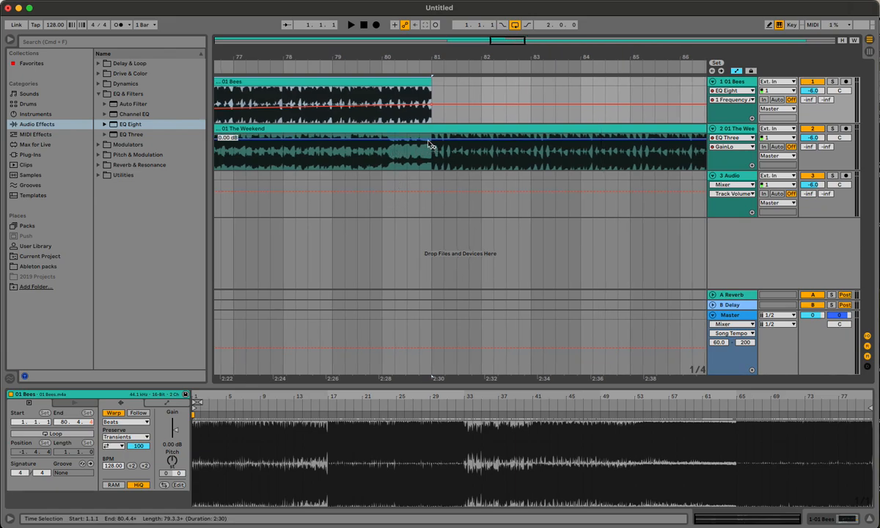
- Solo the 01 The Weekend track and play it from 80.2.1 into bar 81
{"action": "left_click", "coordinate": [831, 130]}
{"action": "left_click", "coordinate": [386, 156]}
{"action": "key", "text": "space"}
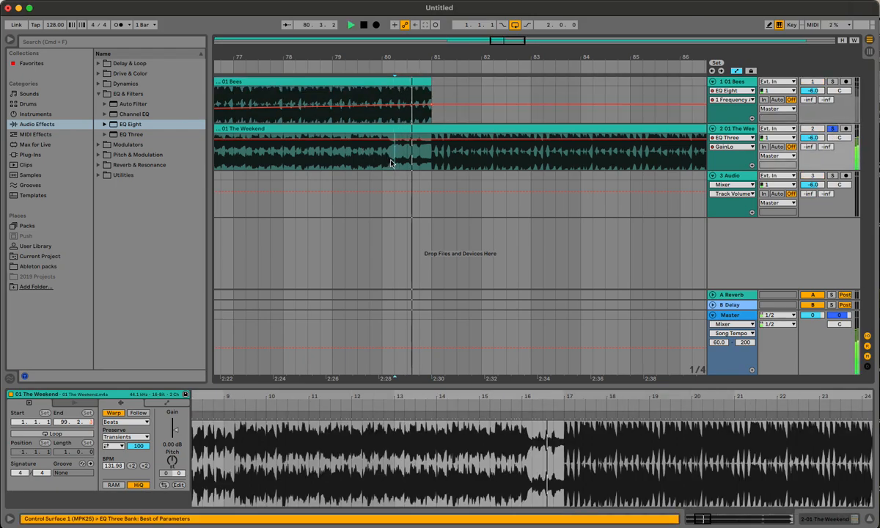
{"action": "key", "text": "space"}
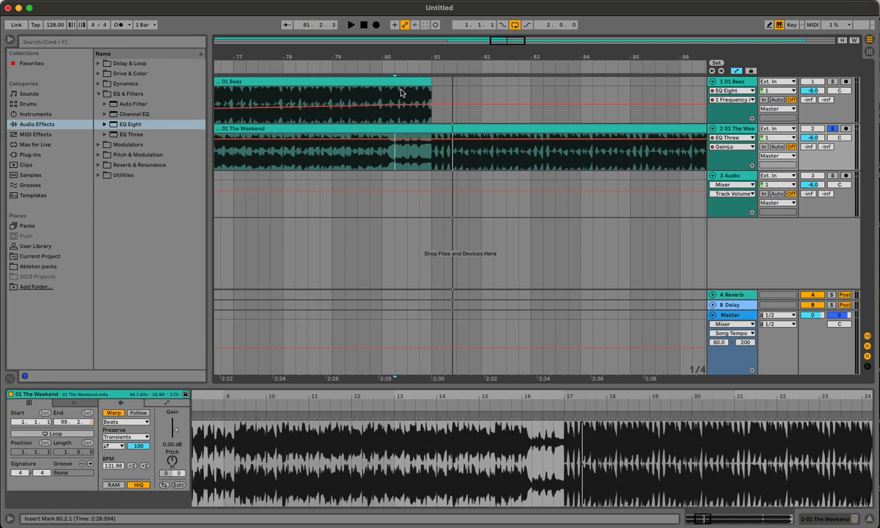
- Solo 01 Bees, hide the automation lanes, and add a fade-out to the clip from about 79.3 to bar 81
{"action": "left_click", "coordinate": [832, 82]}
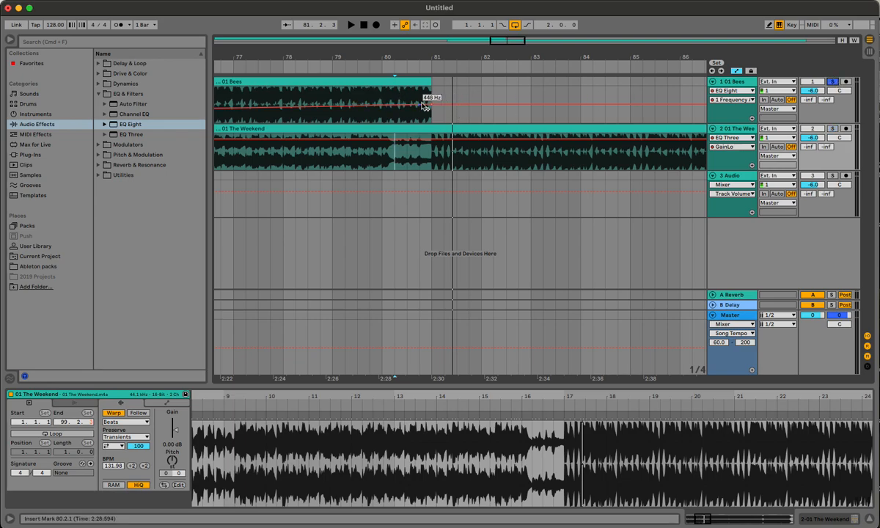
{"action": "left_click", "coordinate": [528, 86]}
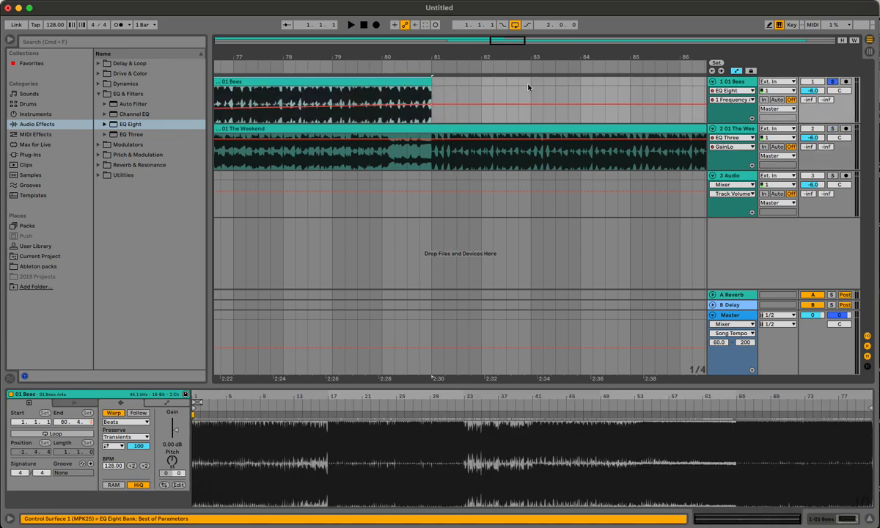
{"action": "left_click", "coordinate": [737, 72]}
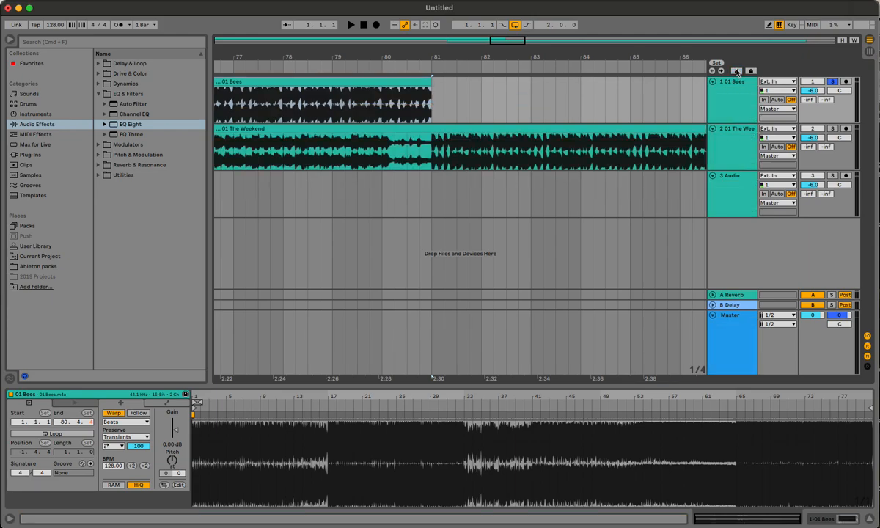
{"action": "left_click_drag", "start_coordinate": [430, 89], "coordinate": [362, 87]}
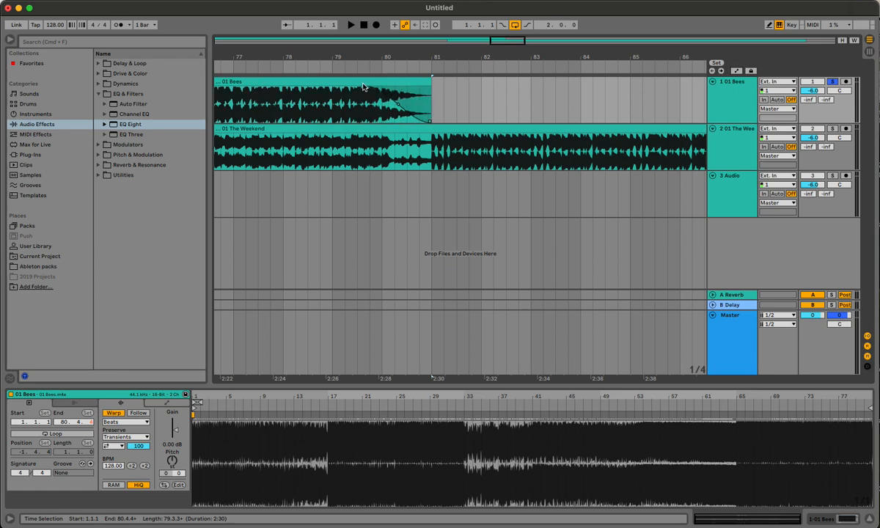
- Audition the fade-out from 79.3.1, first with 01 Bees soloed and again together with 01 The Weekend
{"action": "left_click", "coordinate": [357, 112]}
{"action": "key", "text": "space"}
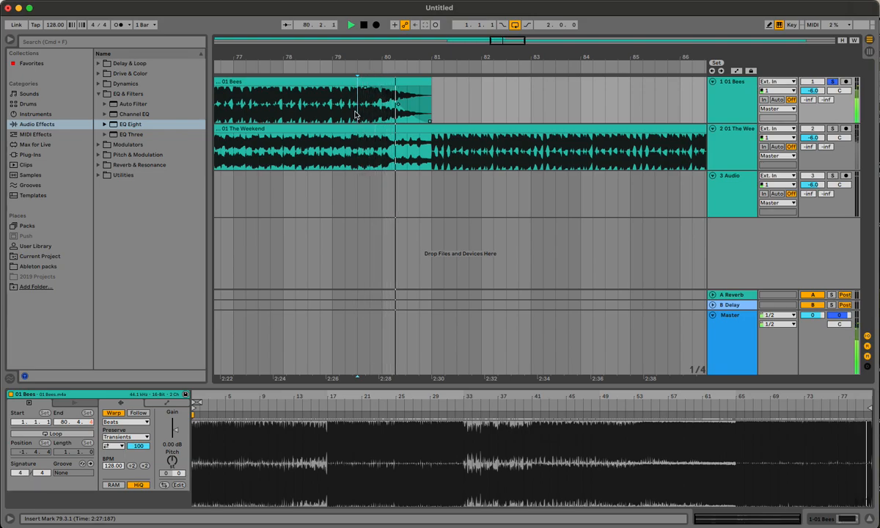
{"action": "key", "text": "space"}
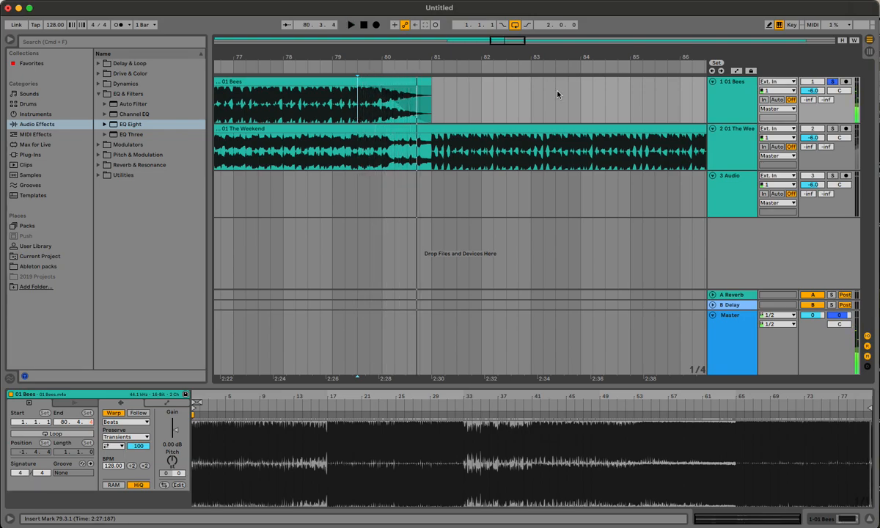
{"action": "left_click", "coordinate": [832, 82]}
{"action": "key", "text": "space"}
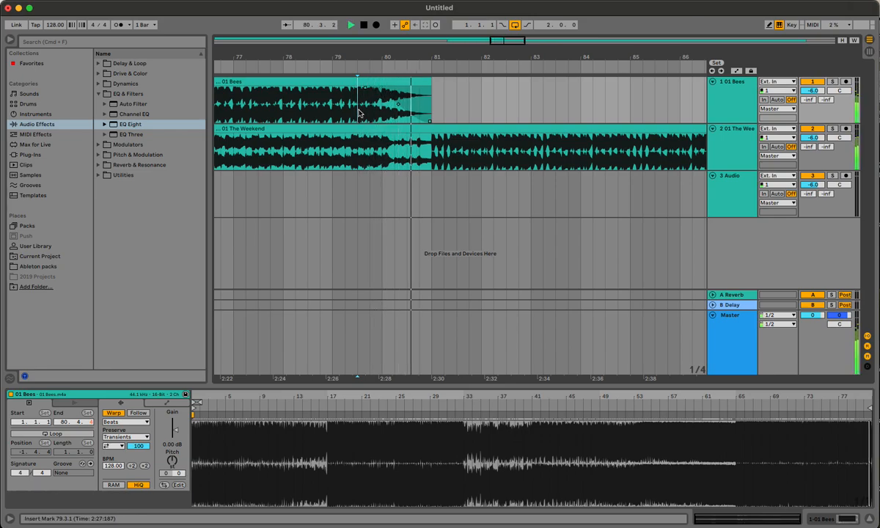
{"action": "key", "text": "space"}
- Bend the 01 Bees fade-out curve to drop off more steeply, and audition it from 79.3.1 with both tracks
{"action": "left_click_drag", "start_coordinate": [398, 107], "coordinate": [391, 115]}
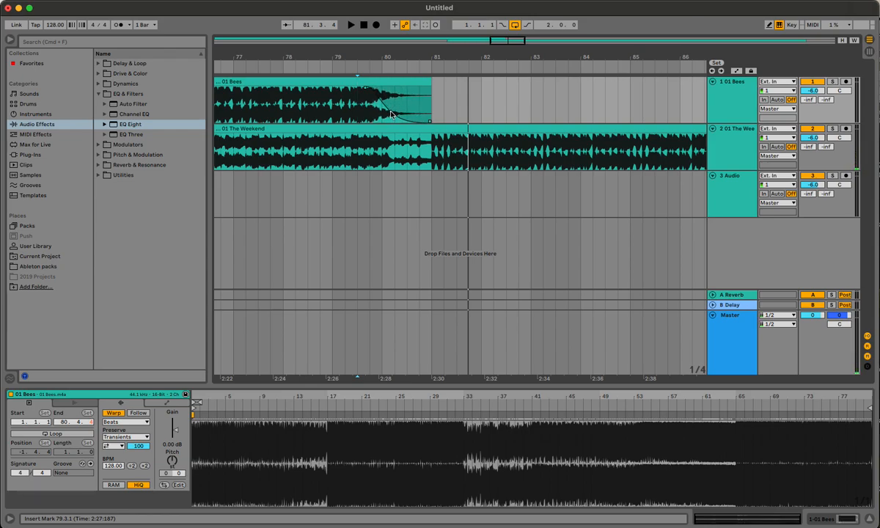
{"action": "key", "text": "space"}
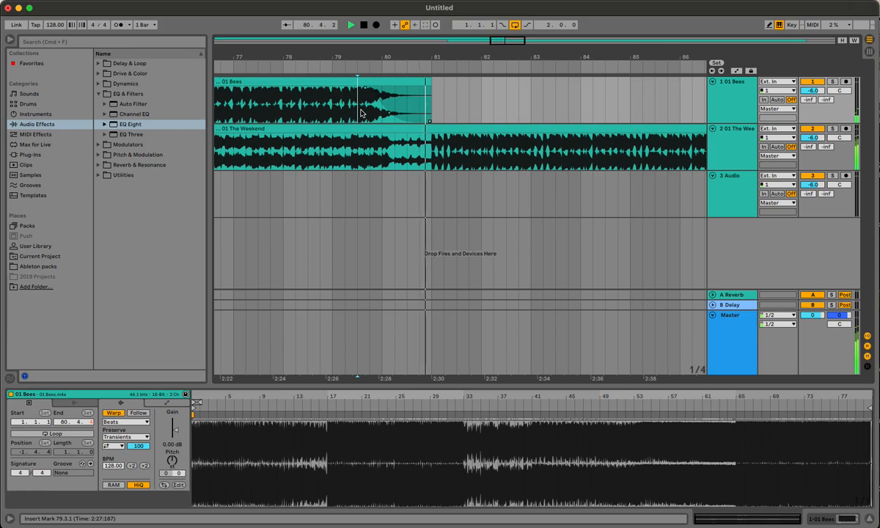
{"action": "left_click_drag", "start_coordinate": [501, 52], "coordinate": [489, 51]}
{"action": "key", "text": "space"}
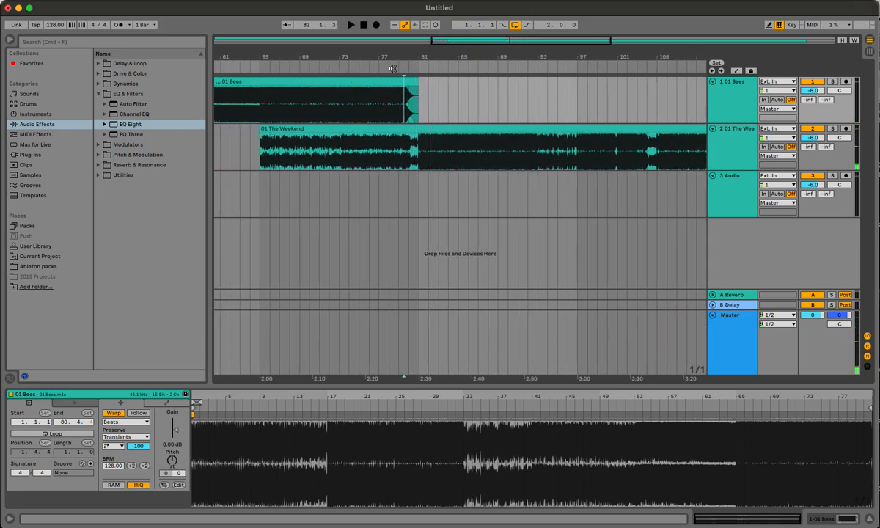
{"action": "left_click", "coordinate": [395, 60]}
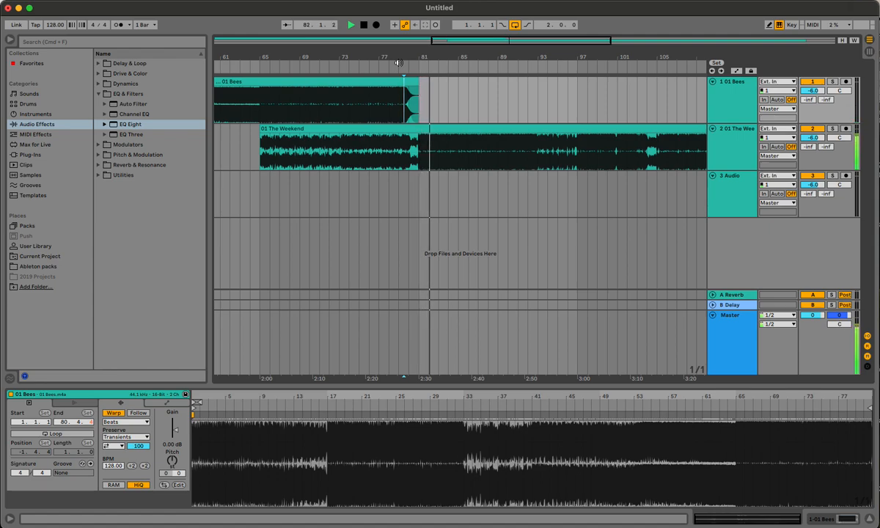
{"action": "left_click_drag", "start_coordinate": [443, 44], "coordinate": [443, 68]}
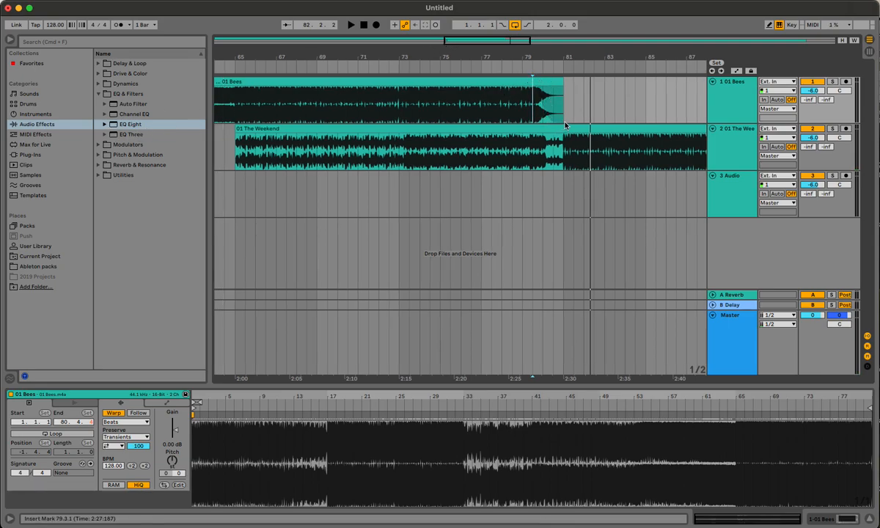
- Split the 01 Bees clip at bar 80, delete the part after it, and audition the cut from 79.3.1
{"action": "mouse_move", "coordinate": [561, 83]}
{"action": "left_mouse_down"}
{"action": "mouse_move", "coordinate": [550, 84]}
{"action": "mouse_move", "coordinate": [558, 84]}
{"action": "left_mouse_up"}
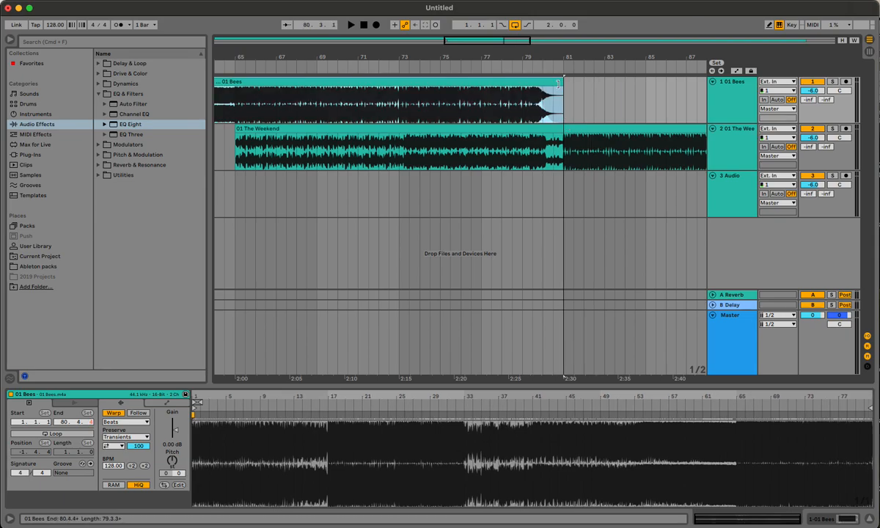
{"action": "left_click", "coordinate": [543, 106]}
{"action": "key", "text": "super+e"}
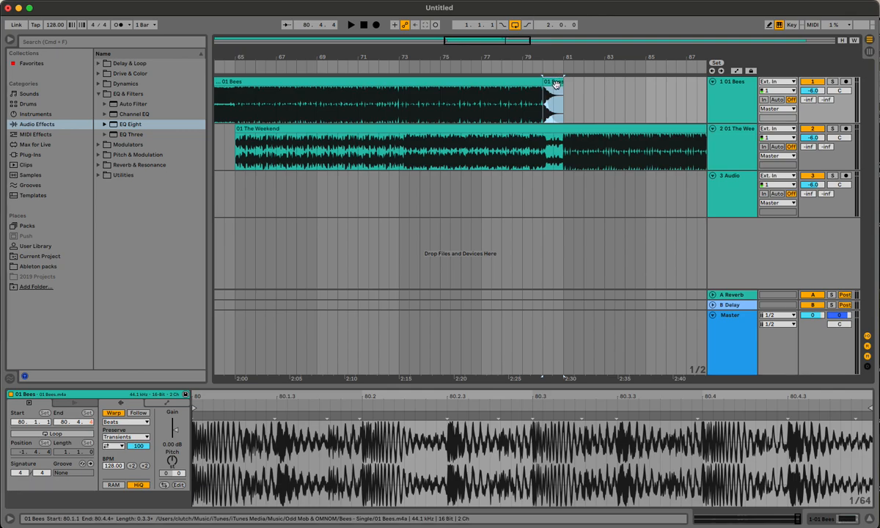
{"action": "key", "text": "Delete"}
{"action": "left_click", "coordinate": [531, 114]}
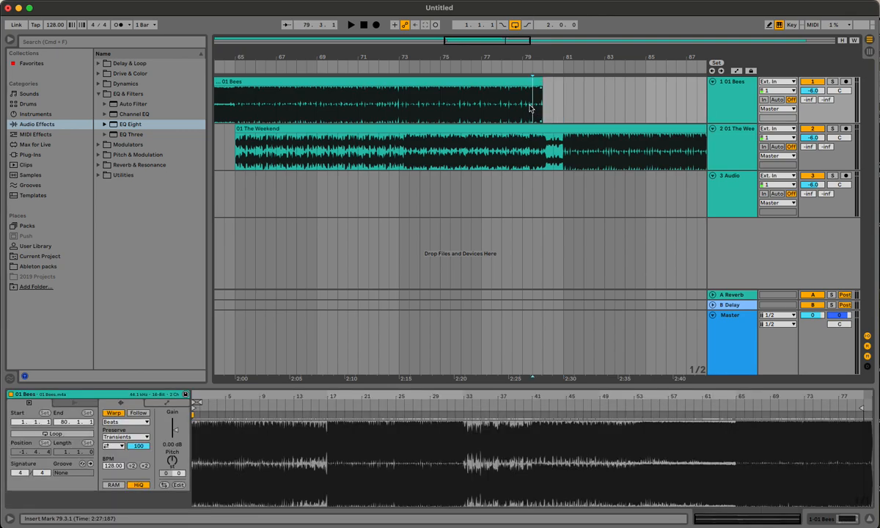
{"action": "key", "text": "space"}
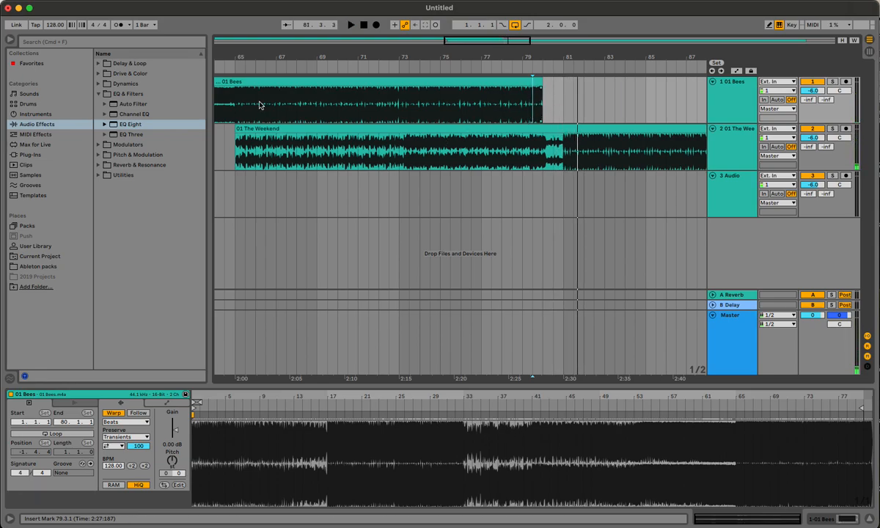
- Add the Reverb effect to the 01 Bees track after EQ Eight and switch the device off
{"action": "left_click", "coordinate": [99, 94]}
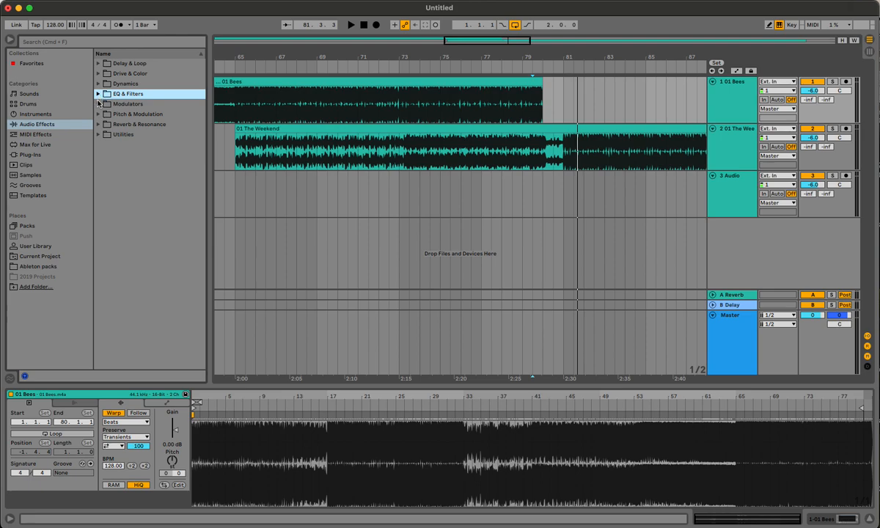
{"action": "left_click", "coordinate": [100, 124]}
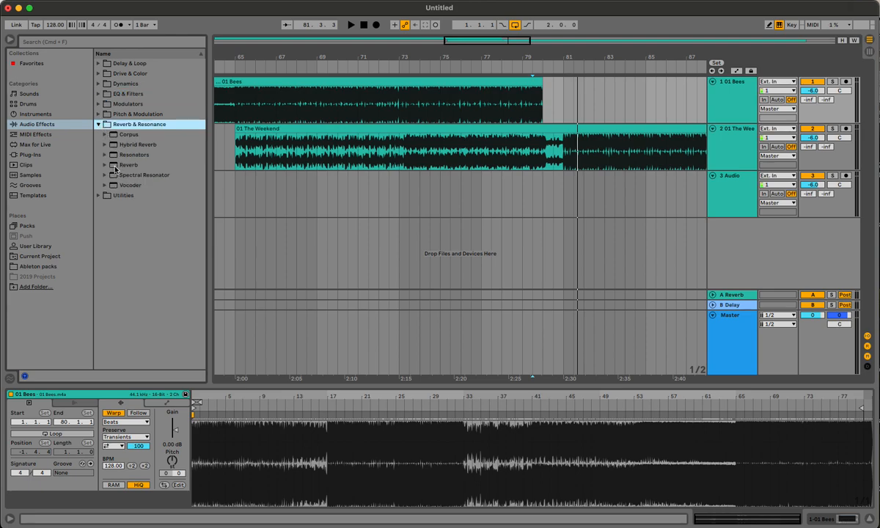
{"action": "left_click_drag", "start_coordinate": [116, 170], "coordinate": [311, 113]}
{"action": "left_click_drag", "start_coordinate": [552, 103], "coordinate": [552, 103]}
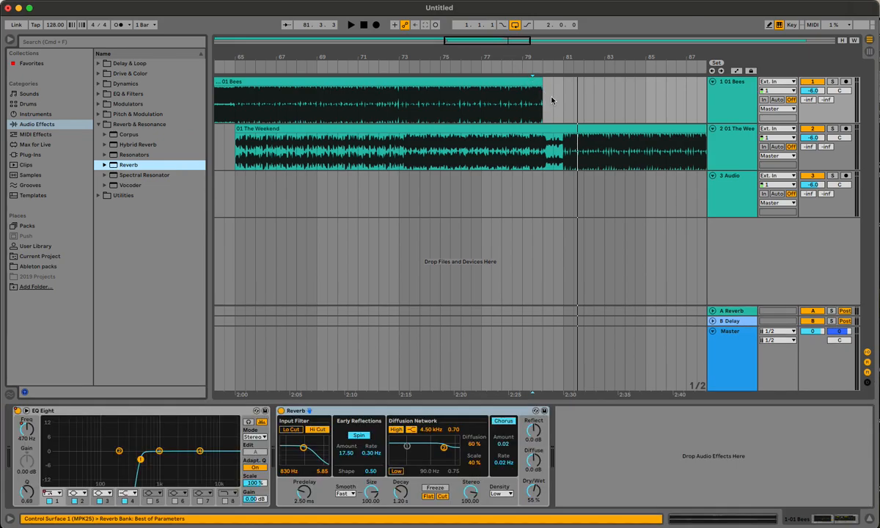
{"action": "left_click", "coordinate": [281, 411]}
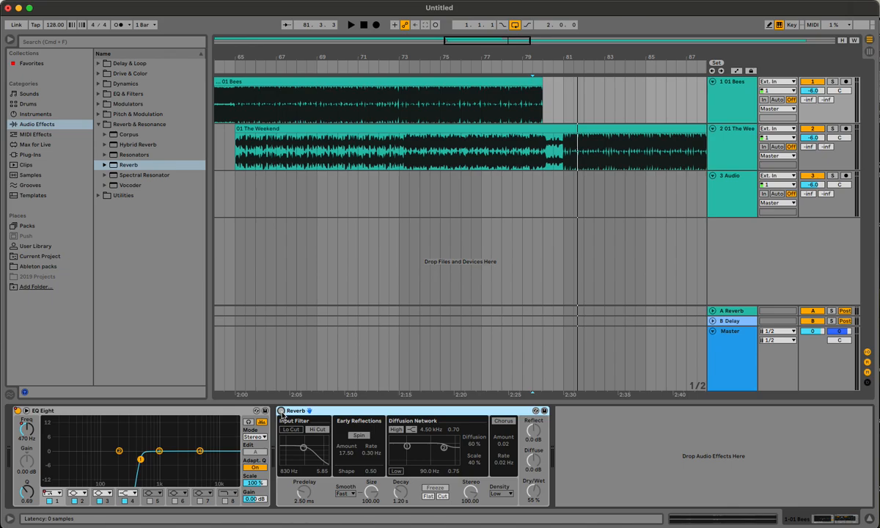
- Automate the Reverb's Device On on 01 Bees to switch on at about 79.4, just before the clip ends, and audition the tail
{"action": "left_click", "coordinate": [737, 70]}
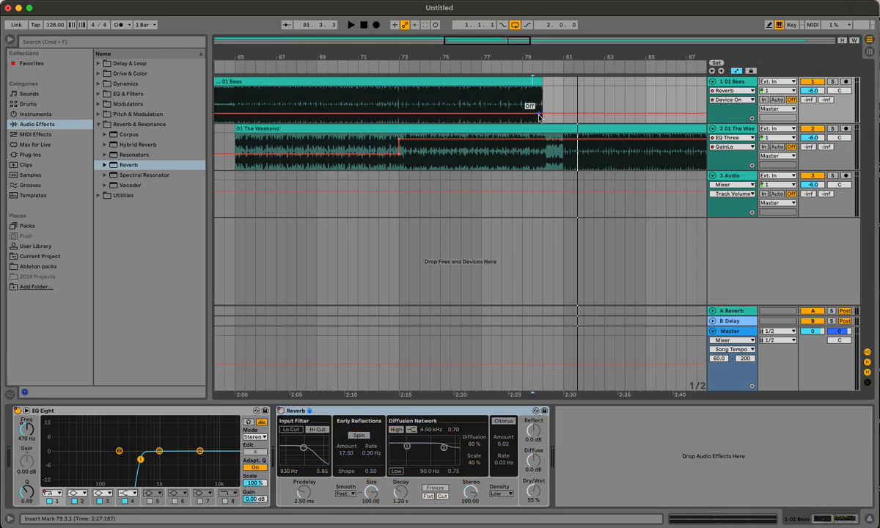
{"action": "left_click_drag", "start_coordinate": [547, 116], "coordinate": [547, 96]}
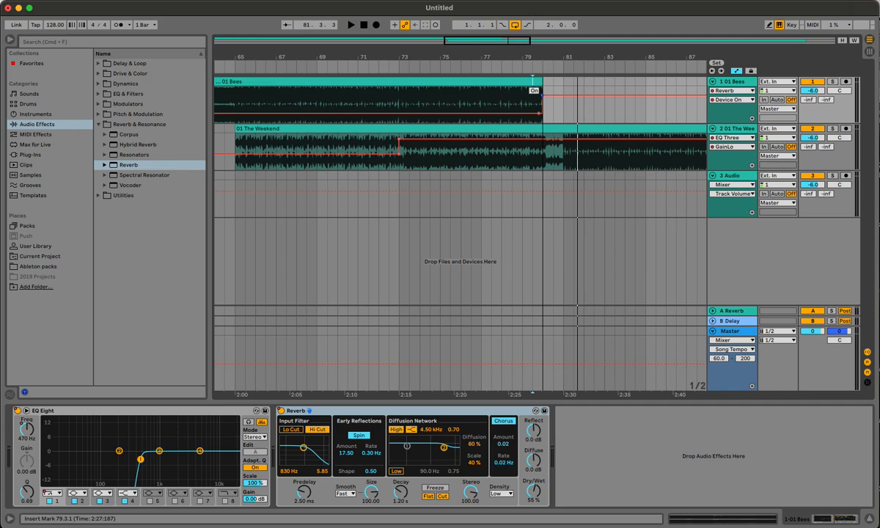
{"action": "left_click_drag", "start_coordinate": [497, 42], "coordinate": [503, 118]}
{"action": "left_click_drag", "start_coordinate": [407, 99], "coordinate": [391, 95]}
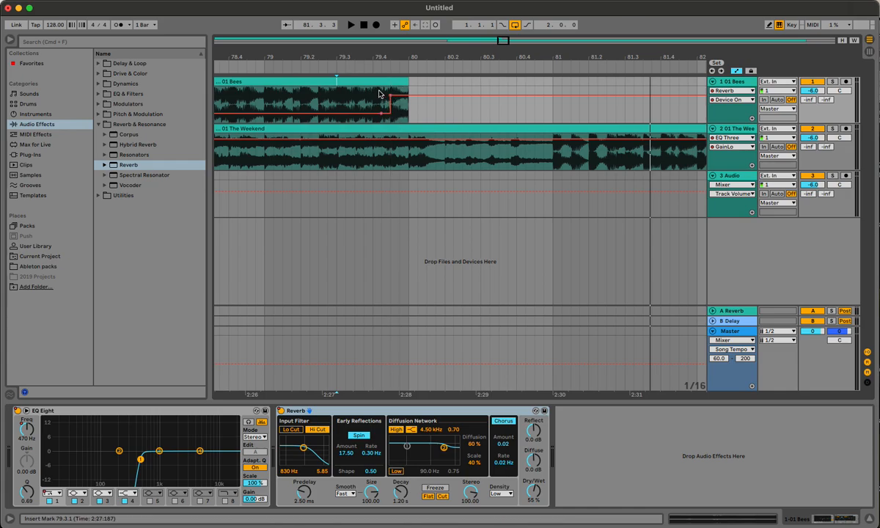
{"action": "left_click", "coordinate": [380, 113]}
{"action": "left_click_drag", "start_coordinate": [390, 97], "coordinate": [380, 91]}
{"action": "key", "text": "space"}
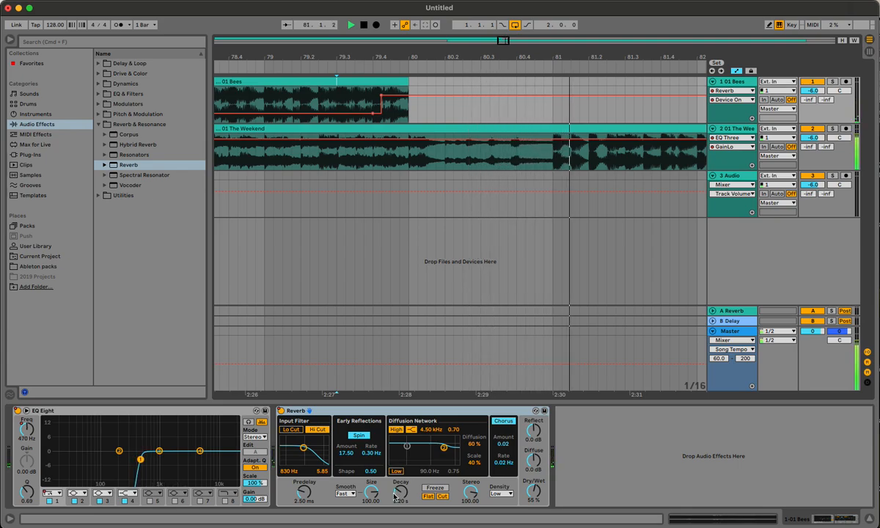
{"action": "key", "text": "space"}
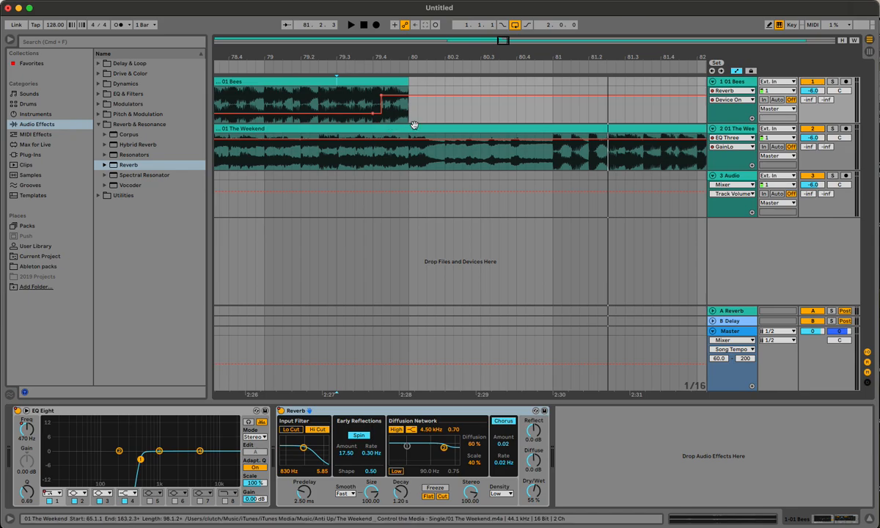
- Set the Reverb's decay time on 01 Bees to 2.01 s and audition from 79.2.2
{"action": "left_click_drag", "start_coordinate": [400, 491], "coordinate": [400, 480]}
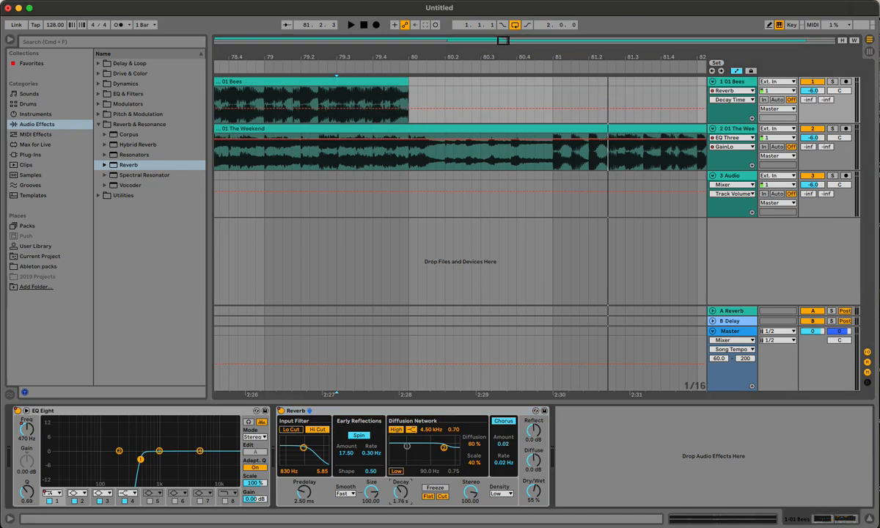
{"action": "left_click", "coordinate": [310, 101]}
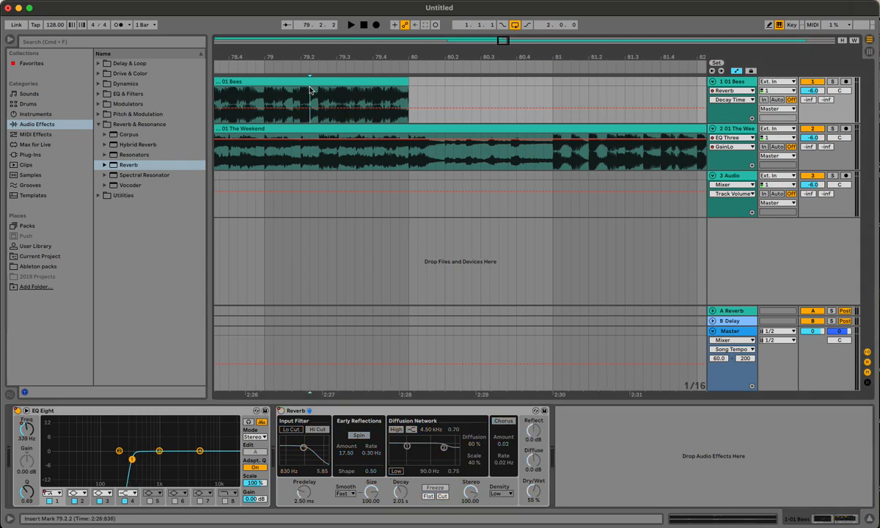
{"action": "key", "text": "space"}
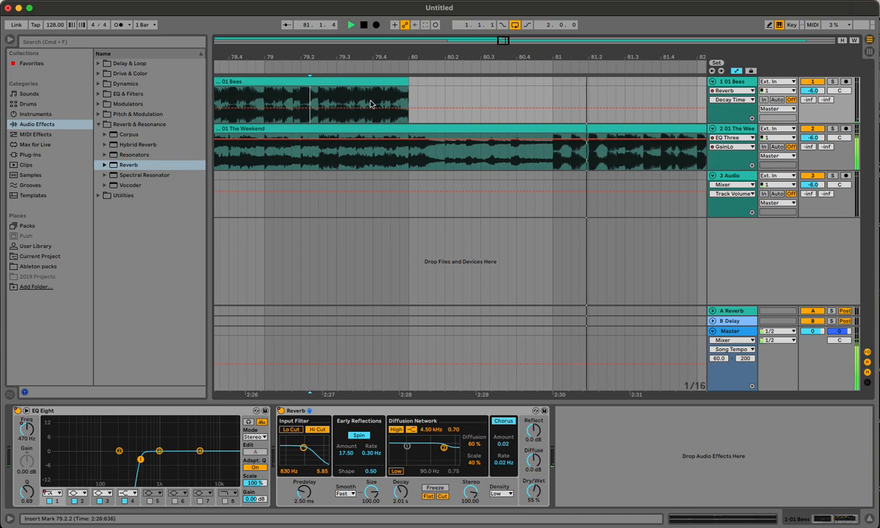
{"action": "key", "text": "space"}
- Duplicate the first bar of the 01 The Weekend clip at bar 65 repeatedly, filling the intro up to about bar 71
{"action": "left_click_drag", "start_coordinate": [504, 40], "coordinate": [512, 1]}
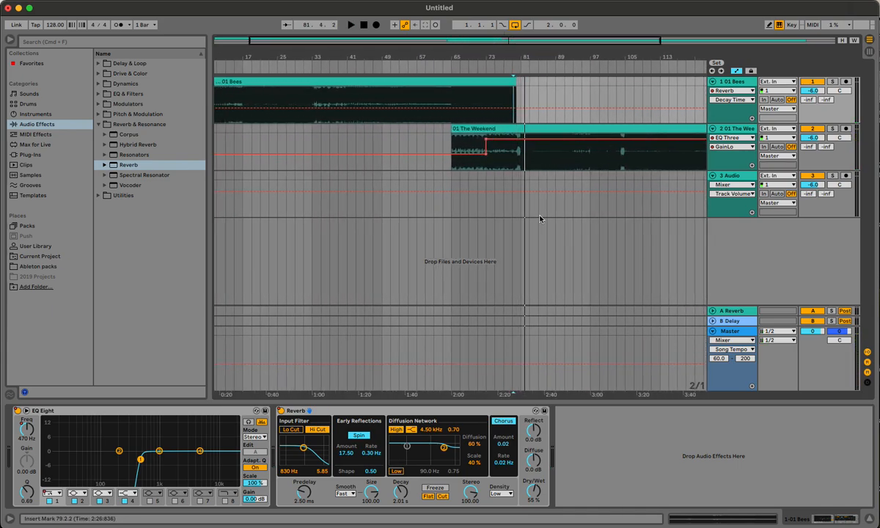
{"action": "left_click", "coordinate": [520, 111]}
{"action": "left_click_drag", "start_coordinate": [546, 39], "coordinate": [518, 112]}
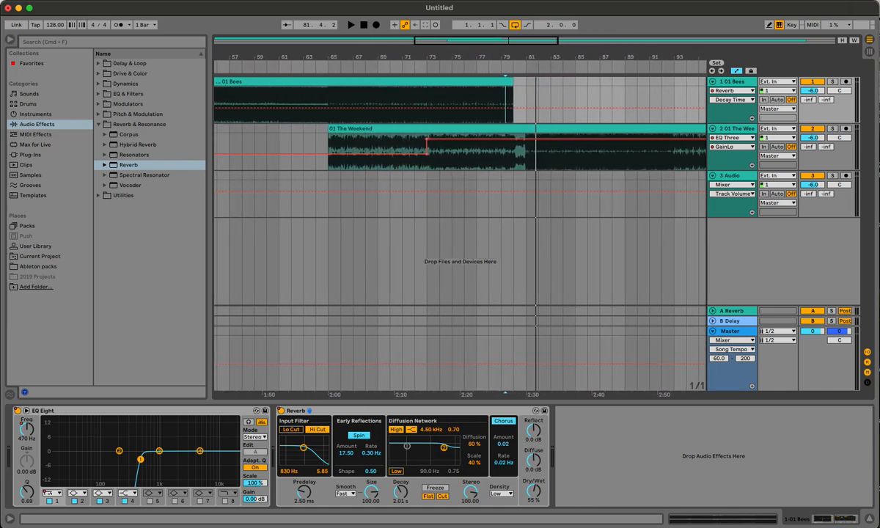
{"action": "left_click_drag", "start_coordinate": [339, 146], "coordinate": [329, 140]}
{"action": "left_click", "coordinate": [330, 131]}
{"action": "key", "text": "super+d"}
{"action": "key", "text": "super+d"}
{"action": "key", "text": "super+d"}
- Audition the repeated intro bars from 65.1.1 with 01 The Weekend soloed, and move the insertion point to 63.1.1
{"action": "left_click", "coordinate": [328, 147]}
{"action": "key", "text": "space"}
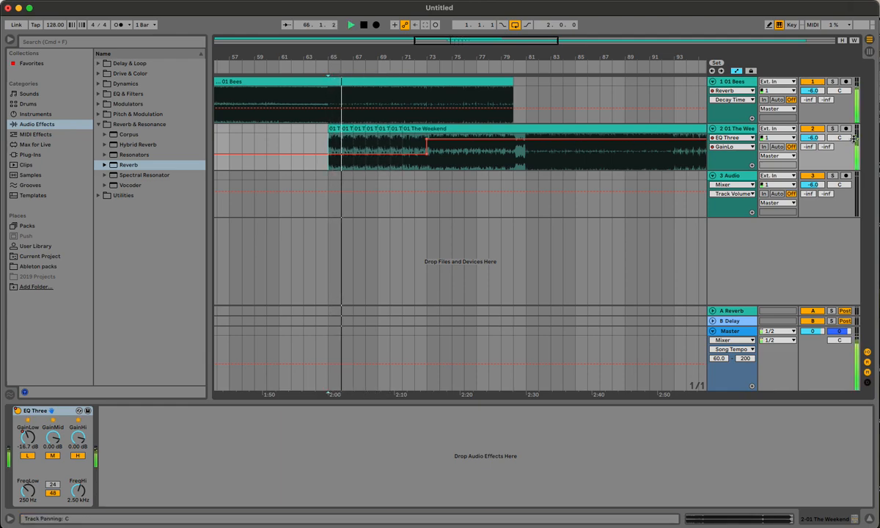
{"action": "left_click", "coordinate": [833, 130]}
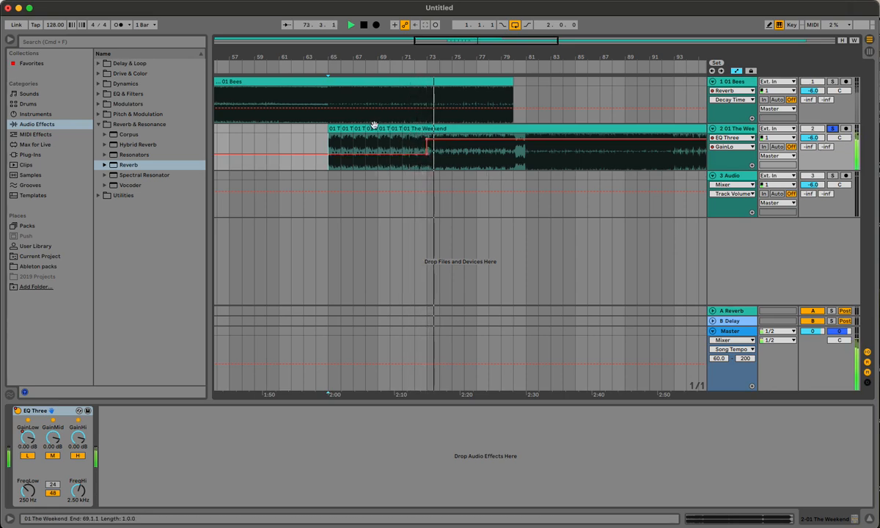
{"action": "key", "text": "space"}
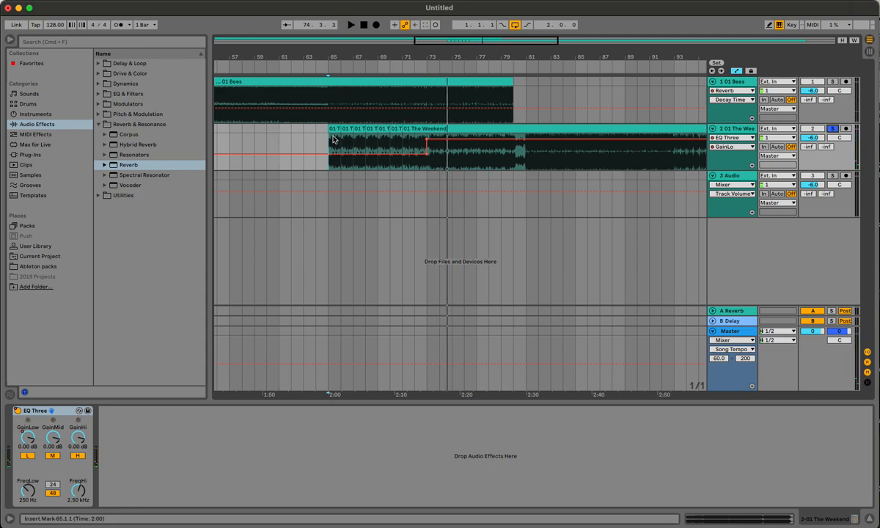
{"action": "left_click", "coordinate": [305, 141]}
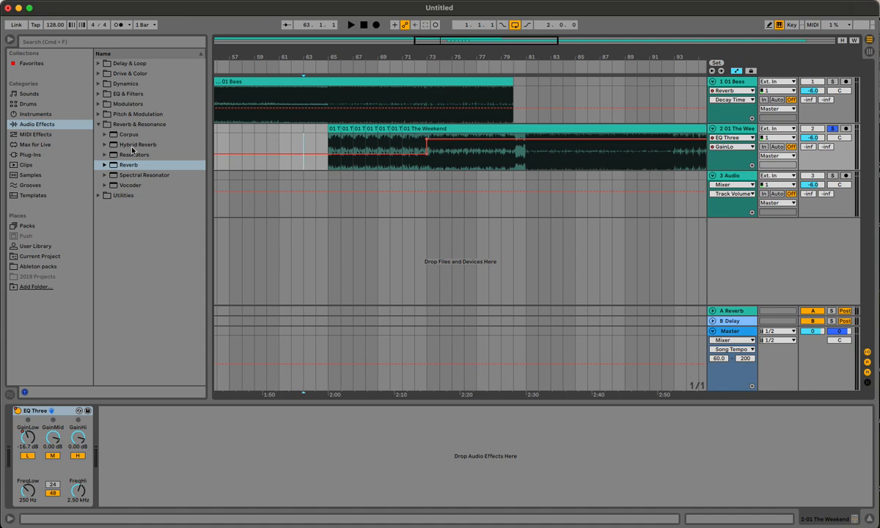
{"action": "left_click", "coordinate": [98, 126]}
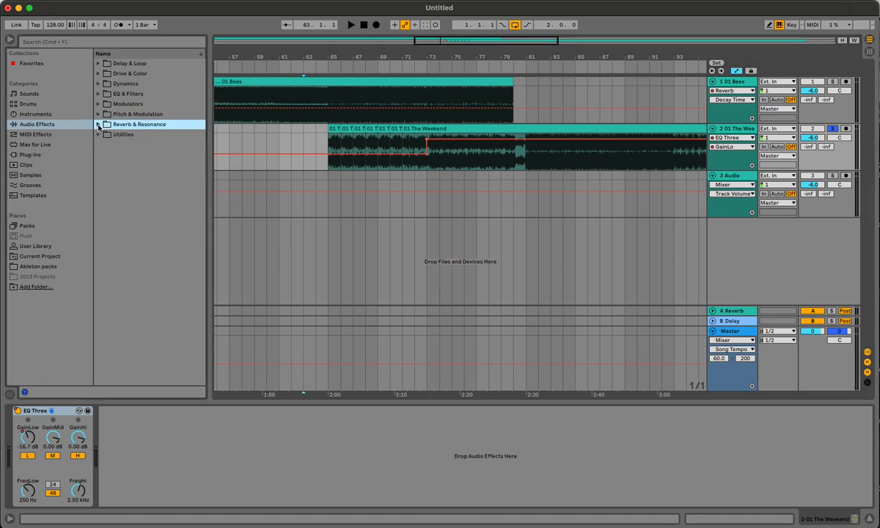
- Automate the track volume of 01 The Weekend to rise from about -14 dB at bar 65 to -6.0 dB at bar 73
{"action": "left_click", "coordinate": [730, 138]}
{"action": "left_click", "coordinate": [729, 161]}
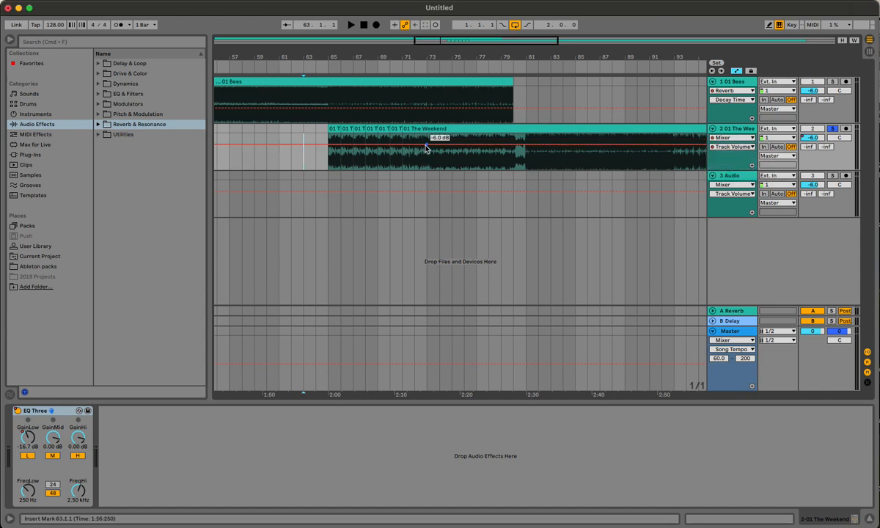
{"action": "left_click_drag", "start_coordinate": [327, 145], "coordinate": [327, 150]}
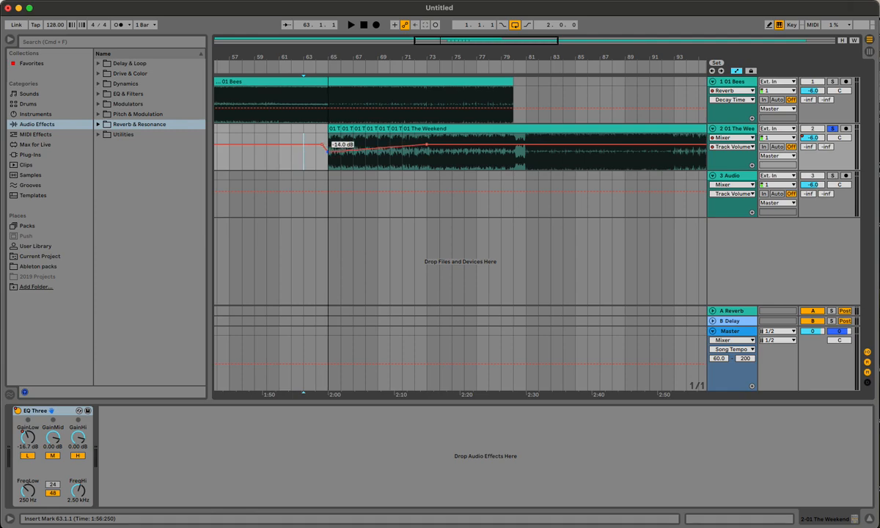
- Audition the volume fade-in of 01 The Weekend soloed from bar 65, and again from 64.1.1 together with 01 Bees
{"action": "left_click", "coordinate": [323, 163]}
{"action": "key", "text": "space"}
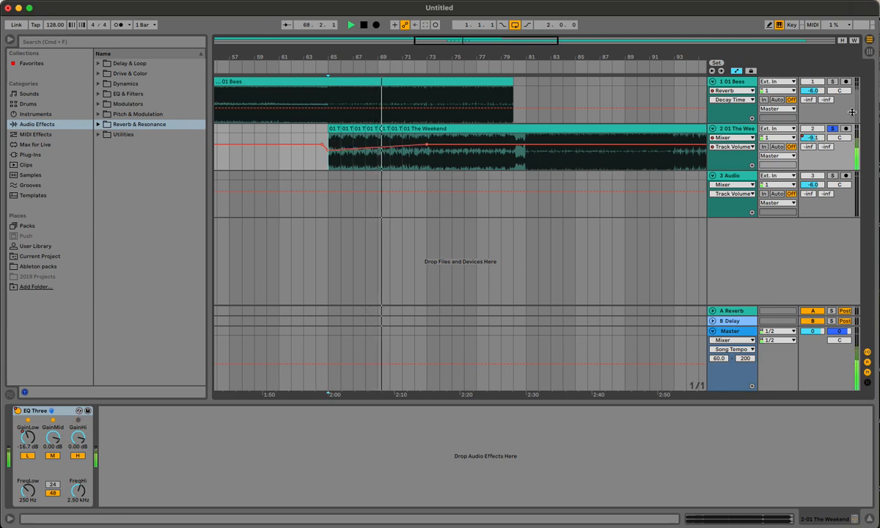
{"action": "left_click", "coordinate": [314, 162]}
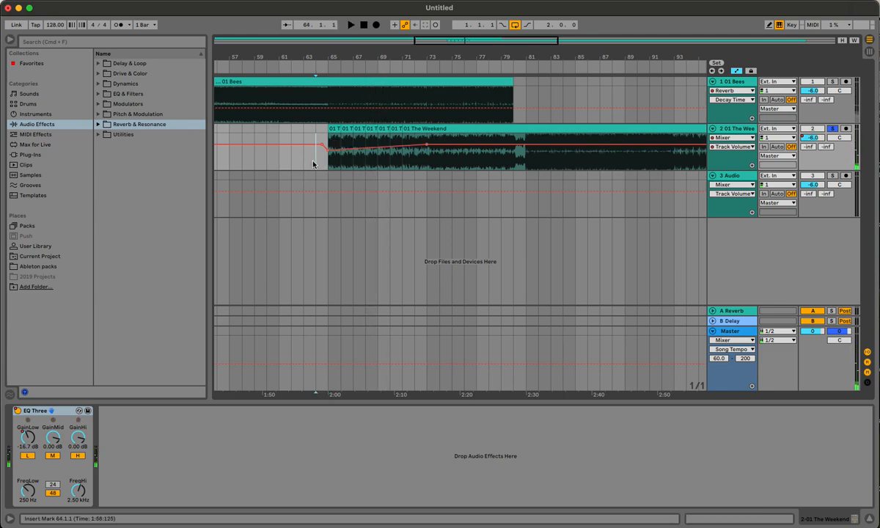
{"action": "key", "text": "space"}
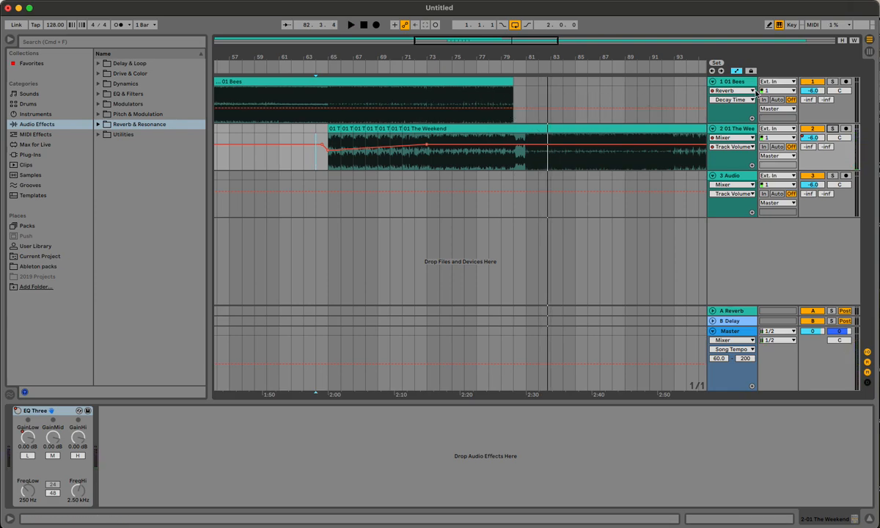
- Automate the track volume of 01 Bees to fall from -6.0 dB at bar 73 to -10.0 dB at the clip's end
{"action": "left_click", "coordinate": [734, 100]}
{"action": "left_click", "coordinate": [733, 92]}
{"action": "left_click", "coordinate": [732, 93]}
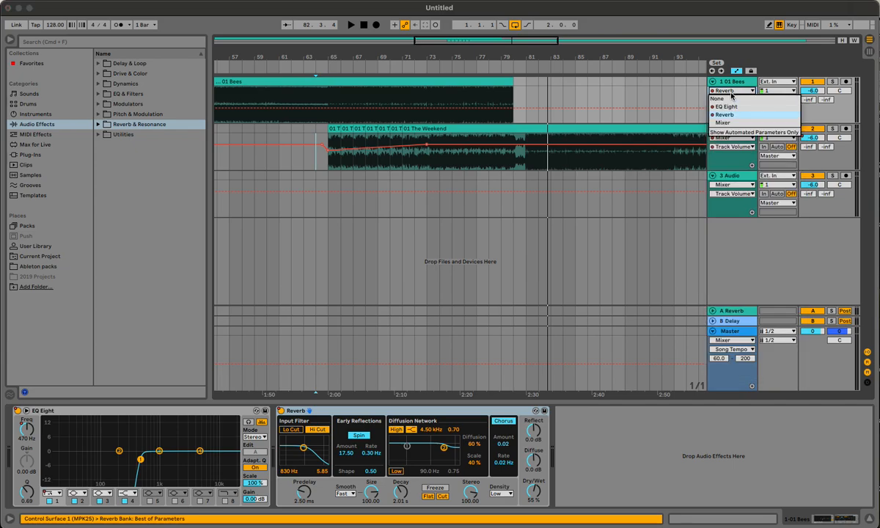
{"action": "left_click", "coordinate": [722, 122]}
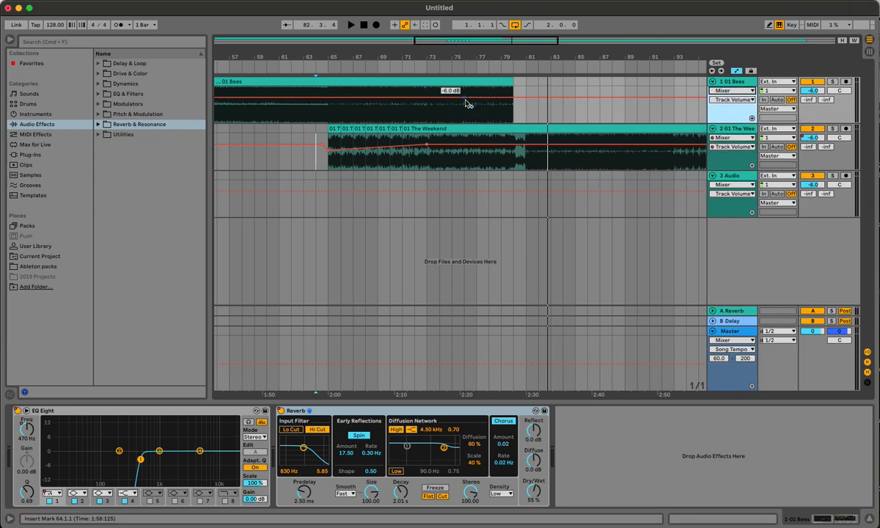
{"action": "left_click", "coordinate": [428, 97]}
{"action": "left_click_drag", "start_coordinate": [515, 99], "coordinate": [516, 101]}
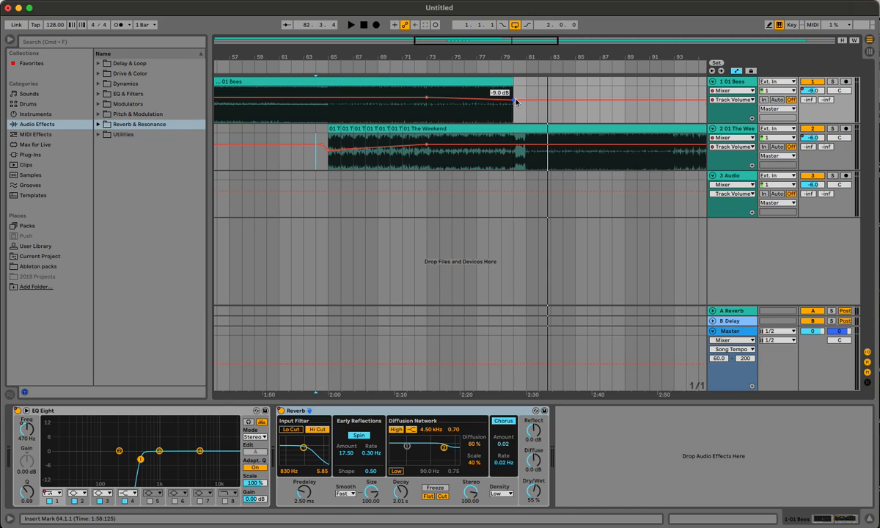
{"action": "left_click_drag", "start_coordinate": [516, 103], "coordinate": [516, 105]}
- Audition the transition with the 01 Bees volume fade-out, playing from 73.1.1 and again from 72.1.1
{"action": "left_click", "coordinate": [414, 115]}
{"action": "key", "text": "space"}
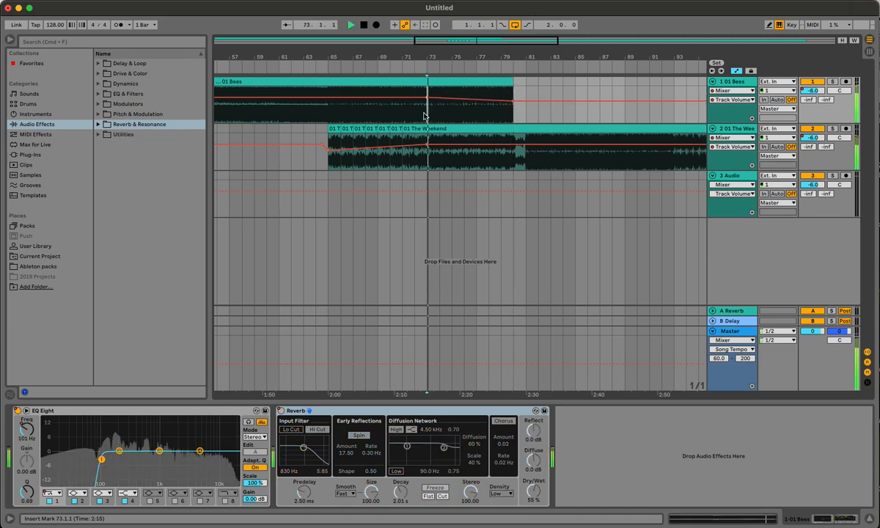
{"action": "key", "text": "space"}
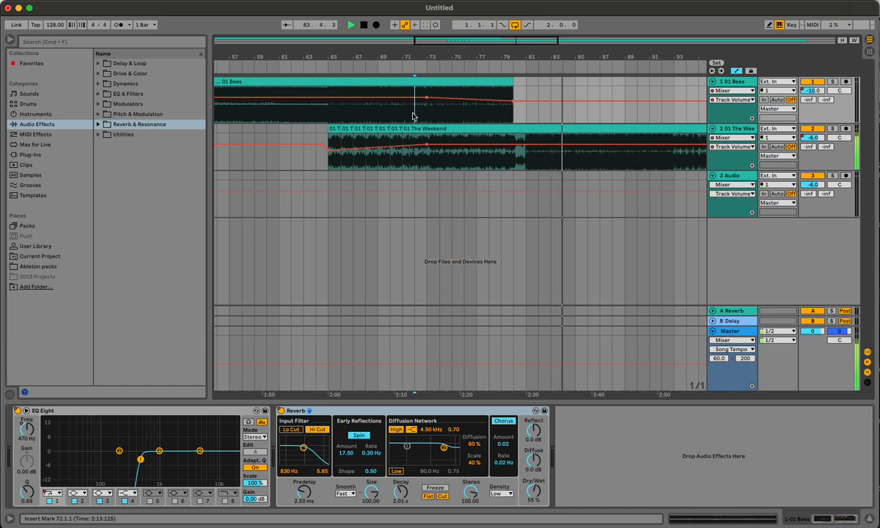
{"action": "key", "text": "space"}
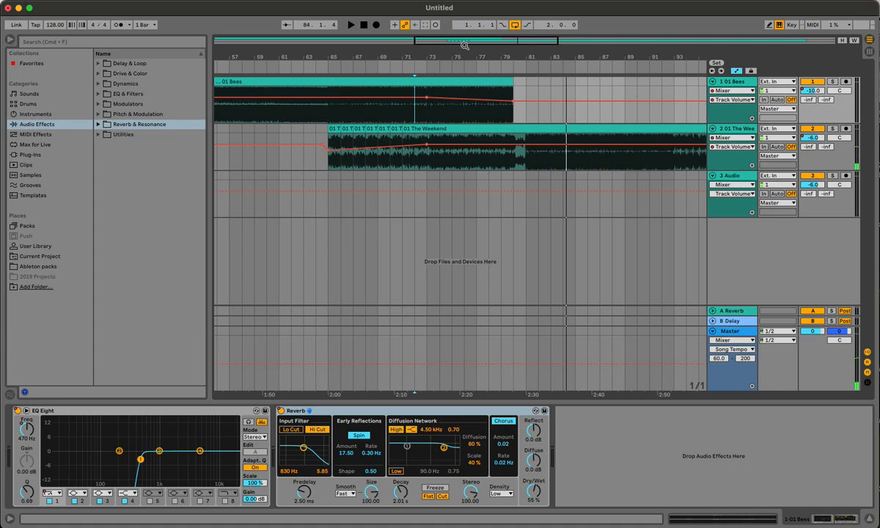
- Examine the whole arrangement from bar 1 to the end of 01 The Weekend, and select the empty 3 Audio track
{"action": "left_click_drag", "start_coordinate": [463, 44], "coordinate": [463, 74]}
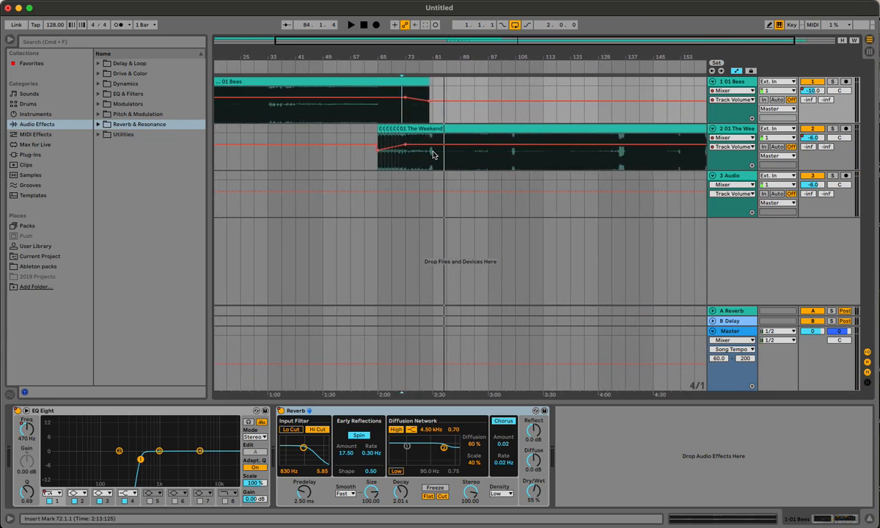
{"action": "left_click_drag", "start_coordinate": [290, 43], "coordinate": [330, 43]}
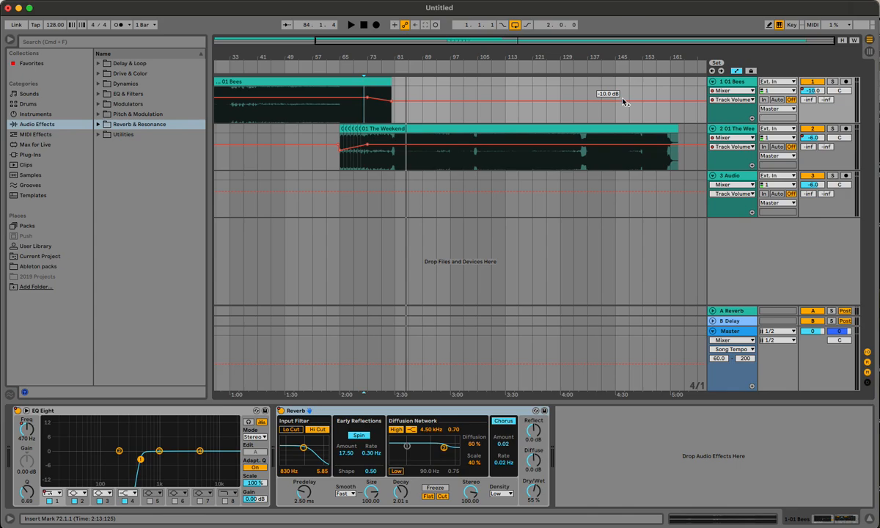
{"action": "left_click", "coordinate": [740, 178]}
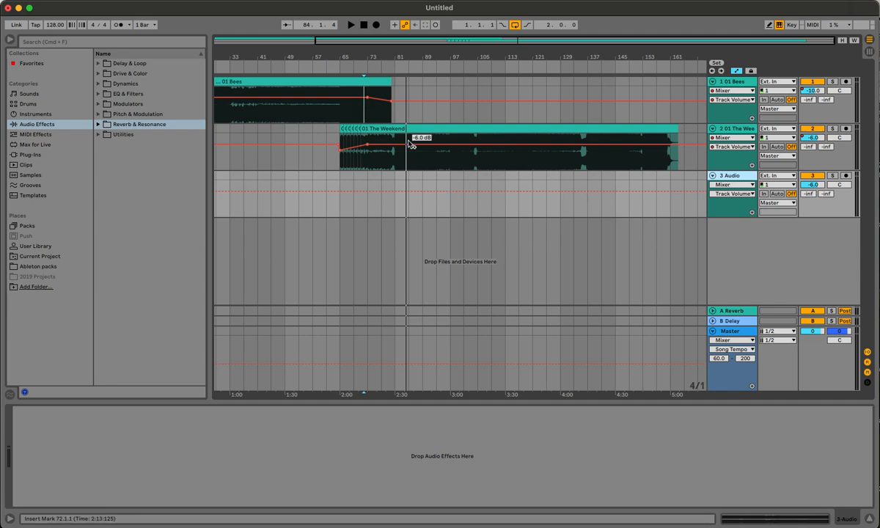
{"action": "left_click_drag", "start_coordinate": [405, 41], "coordinate": [405, 22]}
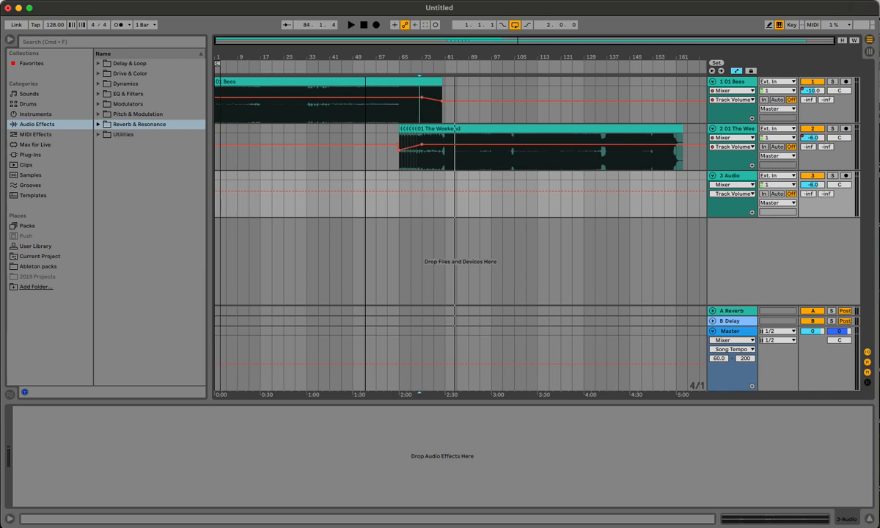